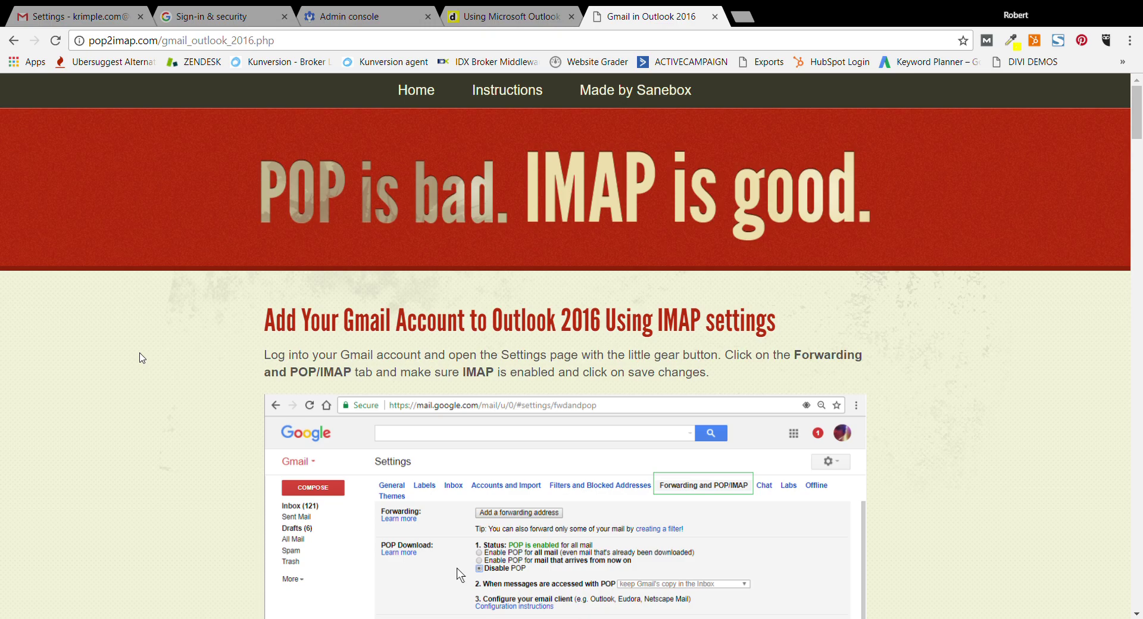
- Read the guide's instructions for enabling IMAP in Gmail's Forwarding and POP/IMAP settings
scroll(142, 358, "down", 1)
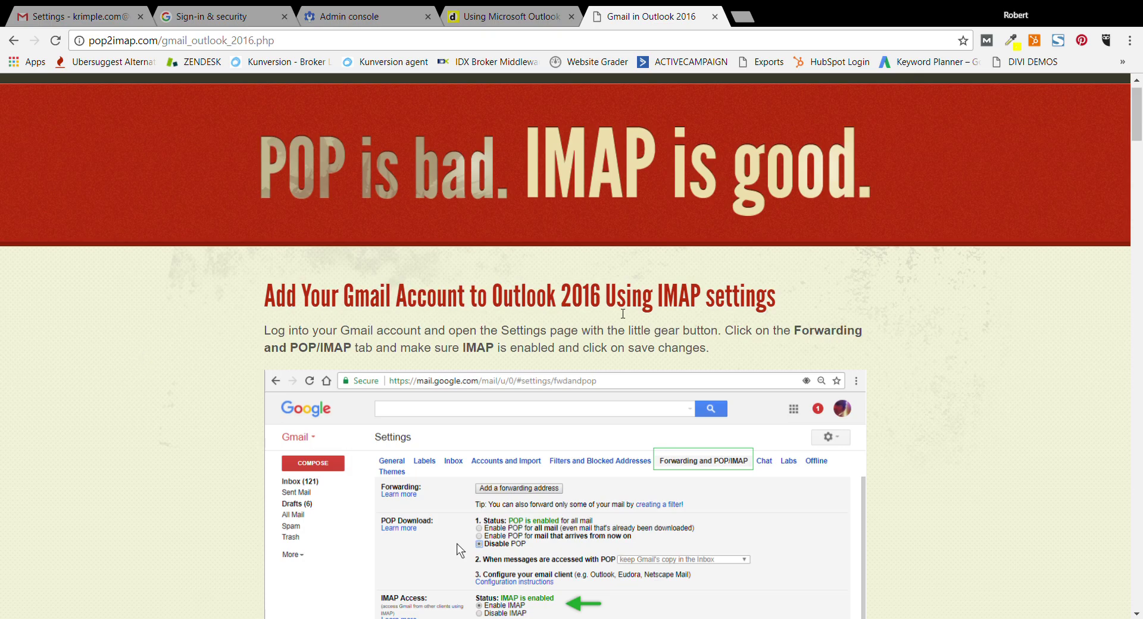
scroll(637, 317, "down", 1)
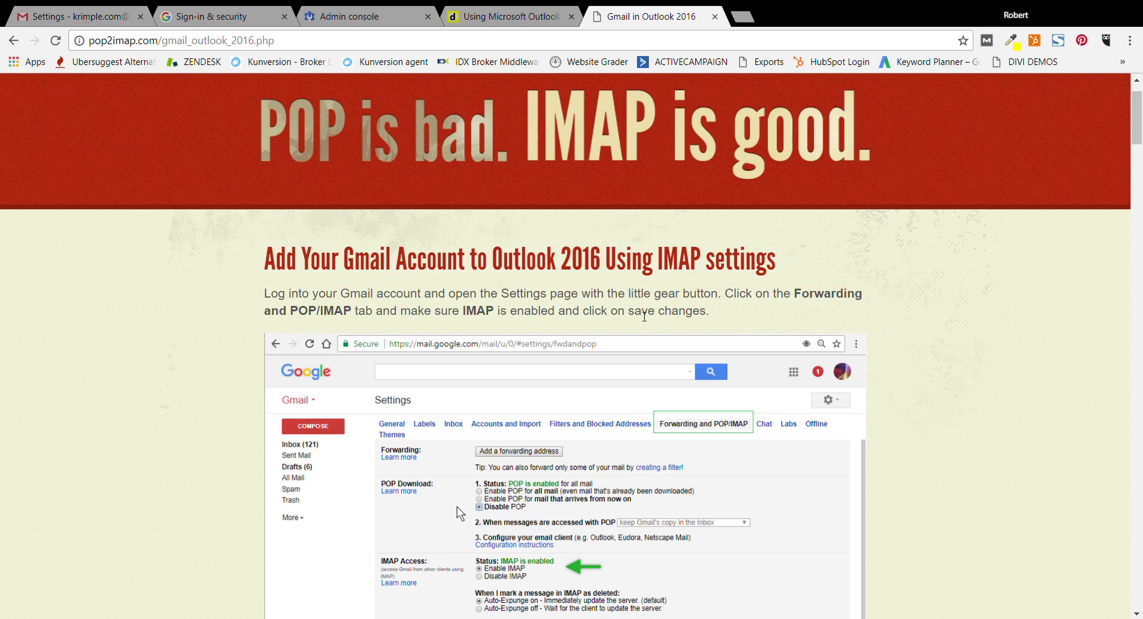
scroll(644, 316, "down", 3)
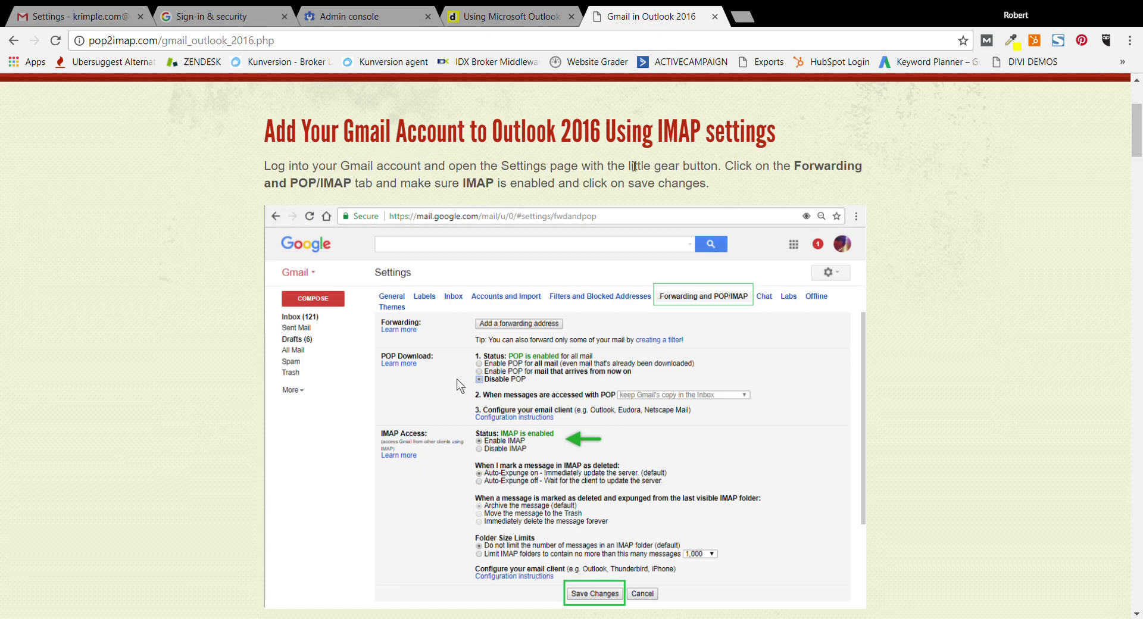
- Switch to the Gmail page and open the account's inbox from the Google apps
left_click(100, 13)
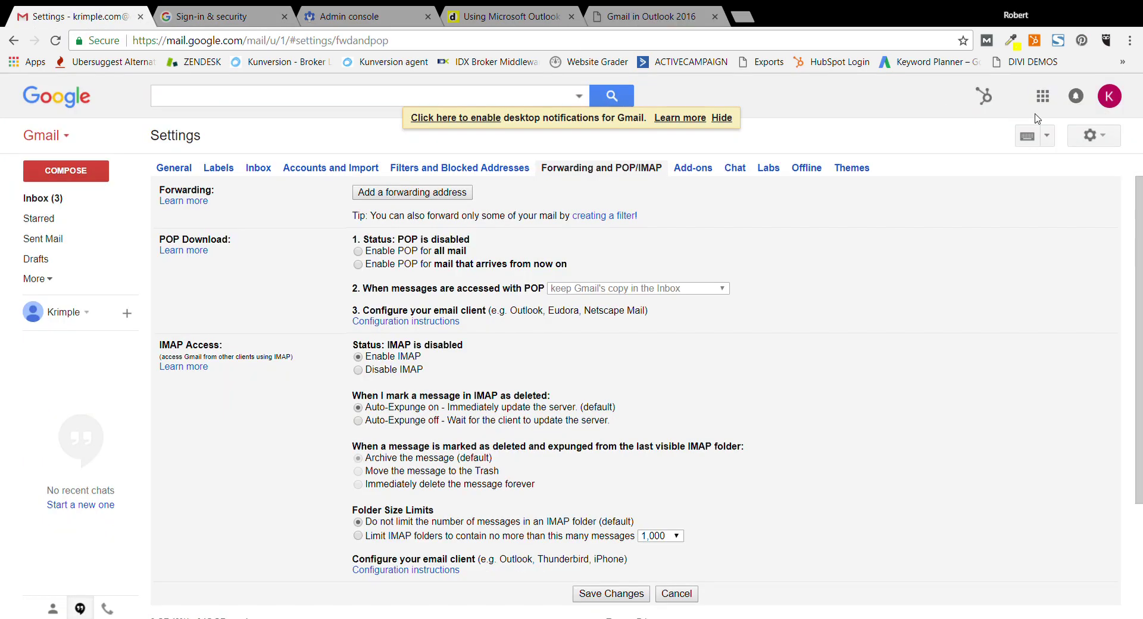
left_click(1109, 98)
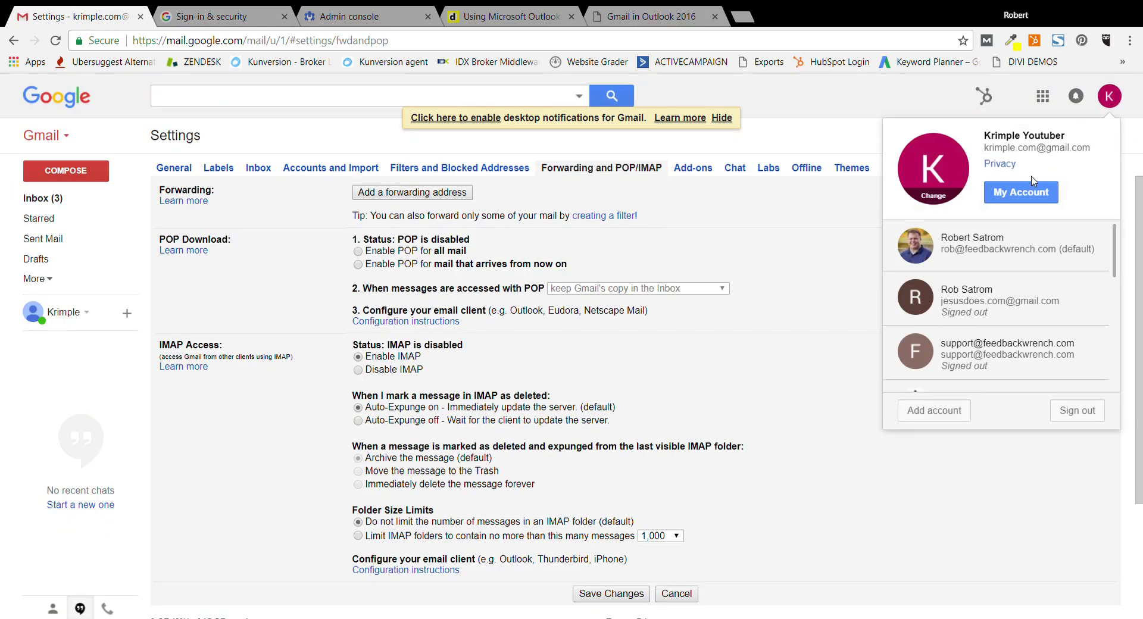
left_click(1042, 96)
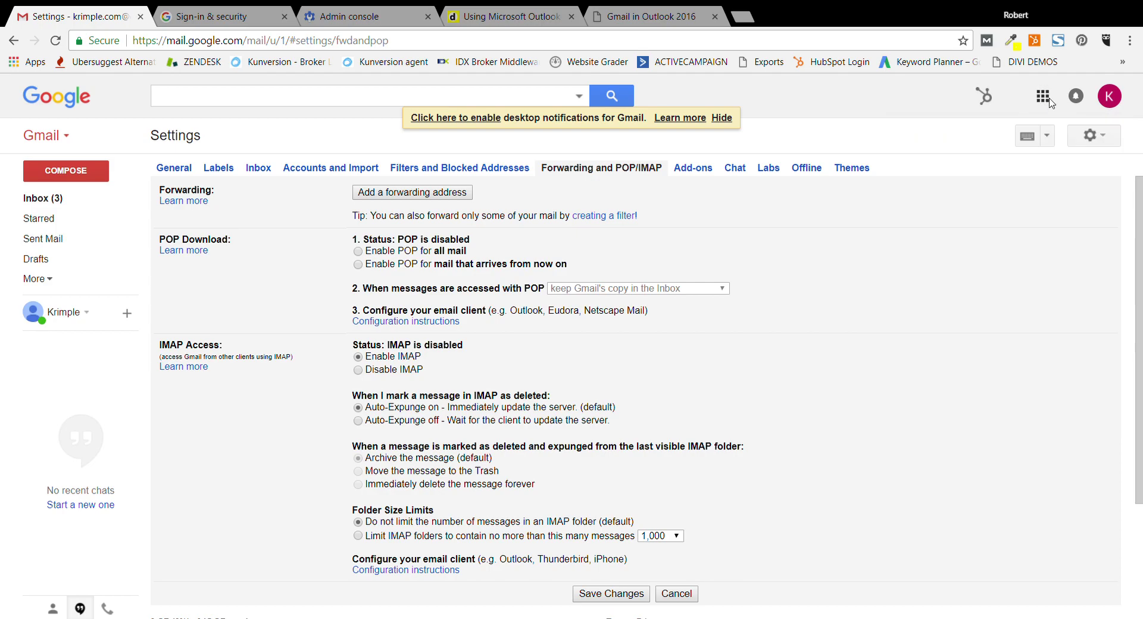
left_click(940, 348)
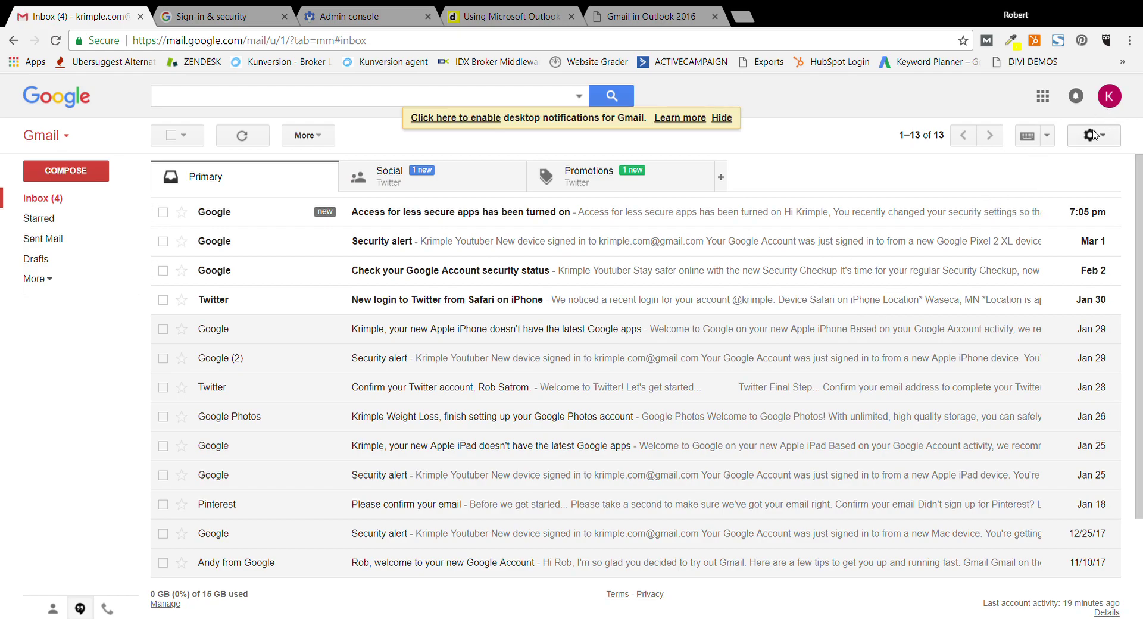
- Enable IMAP in Gmail's Forwarding and POP/IMAP settings and save the changes
left_click(1094, 135)
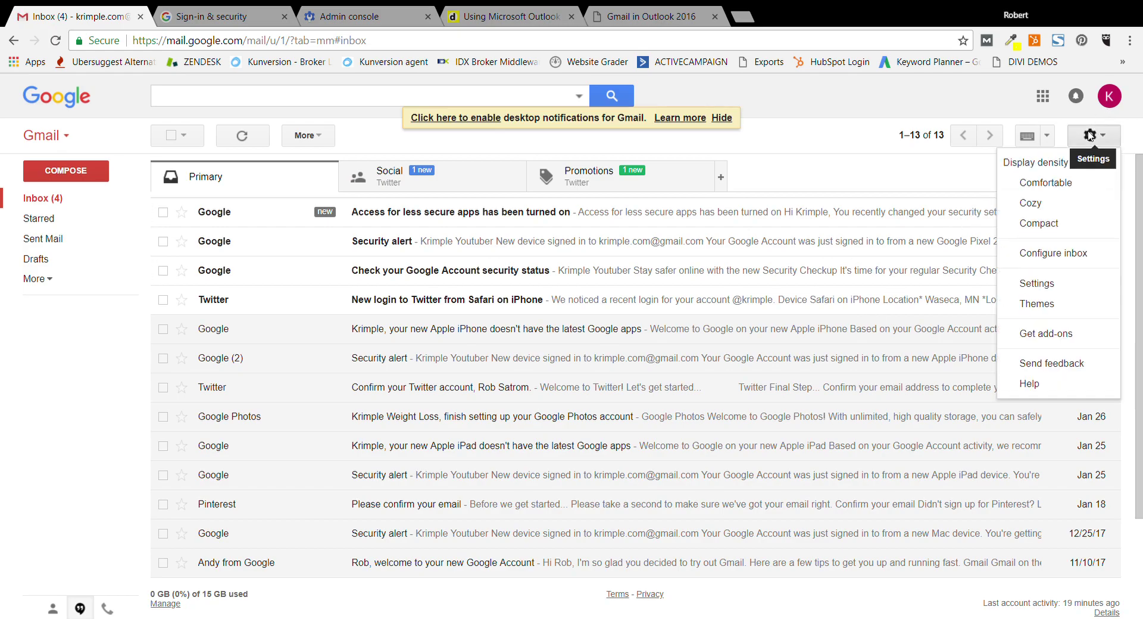
left_click(1038, 283)
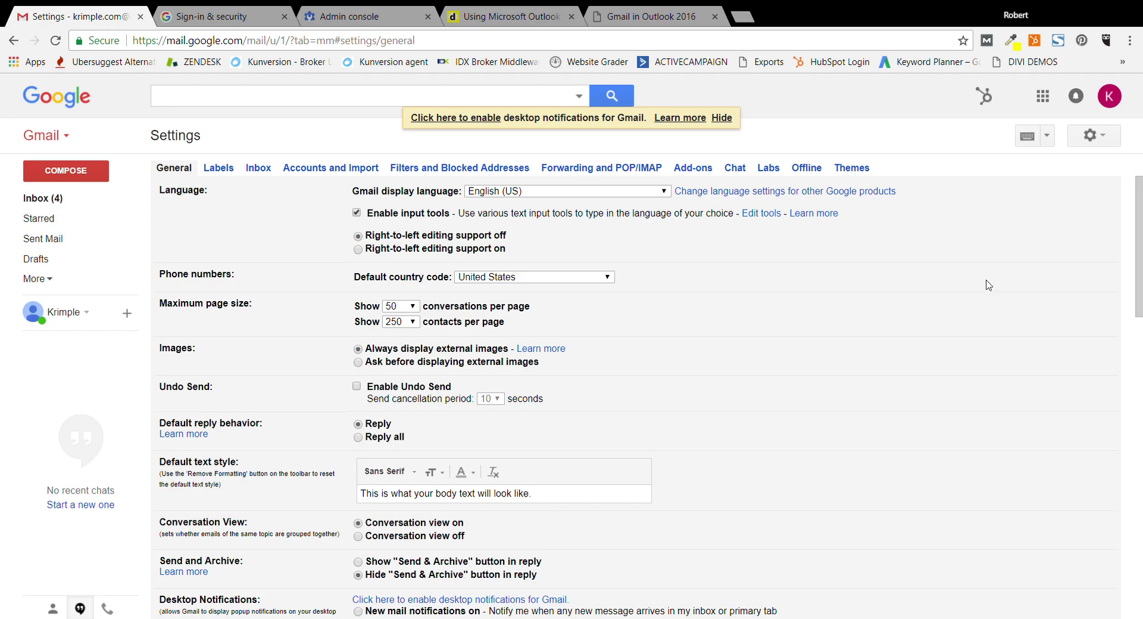
left_click(593, 170)
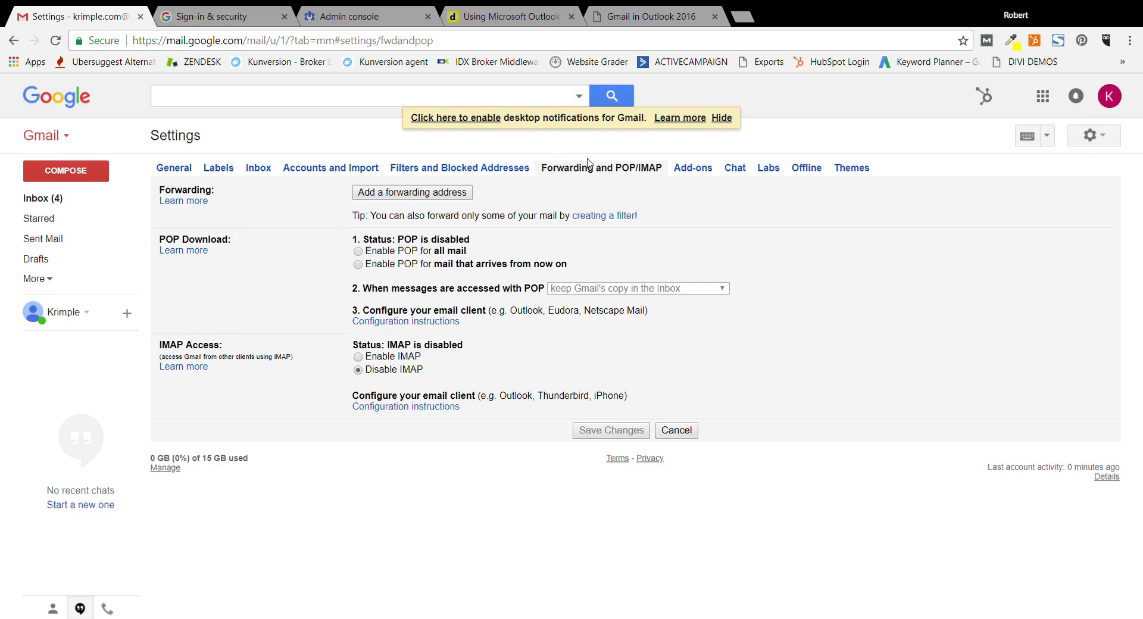
left_click(386, 358)
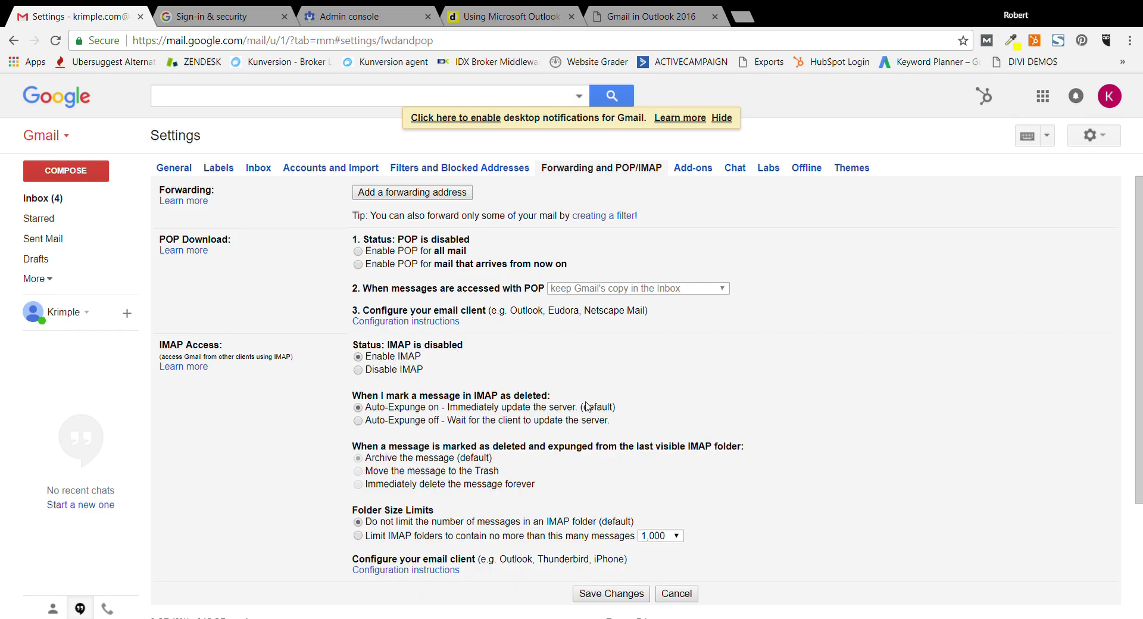
left_click(602, 596)
- Return to the Gmail in Outlook 2016 guide and review how to start adding an account in Outlook
left_click(658, 13)
scroll(641, 277, "down", 6)
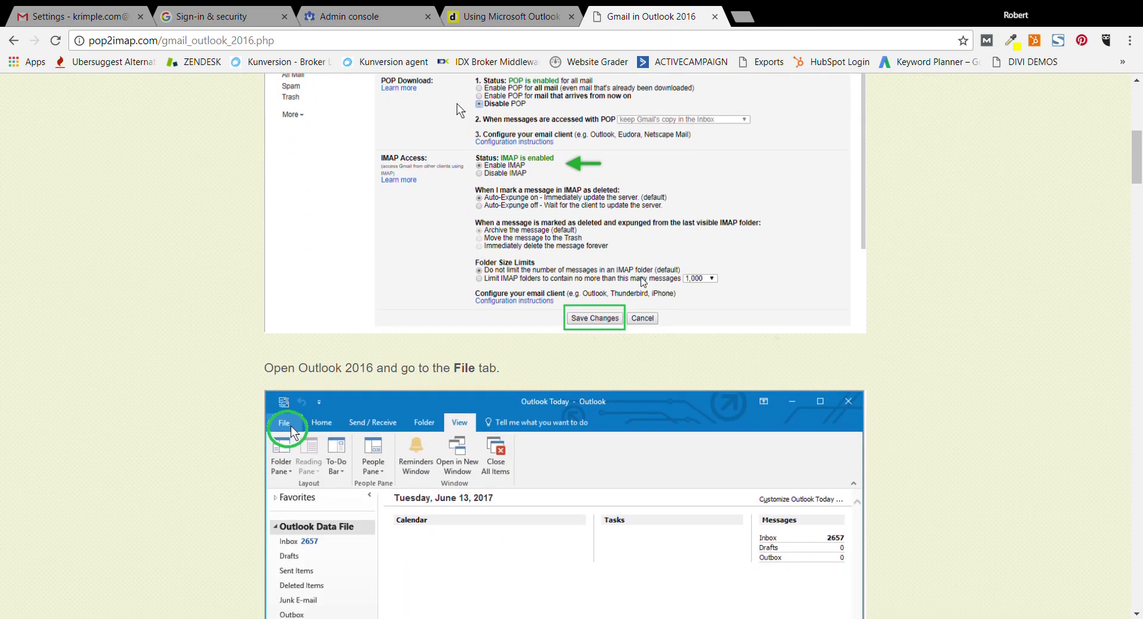
scroll(641, 281, "down", 3)
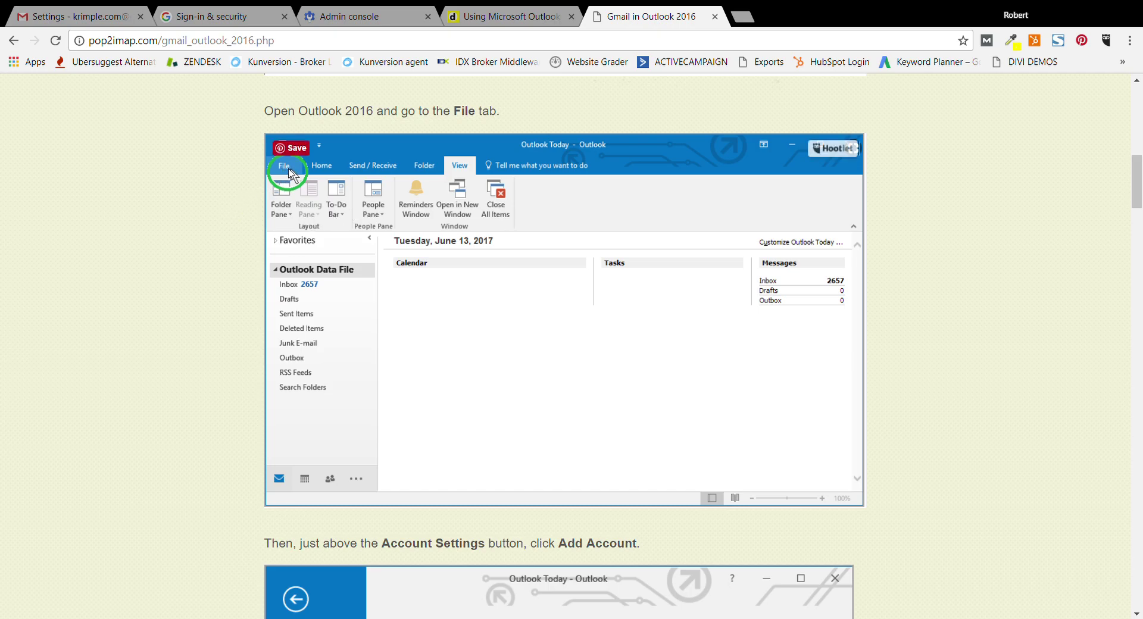
scroll(282, 170, "down", 7)
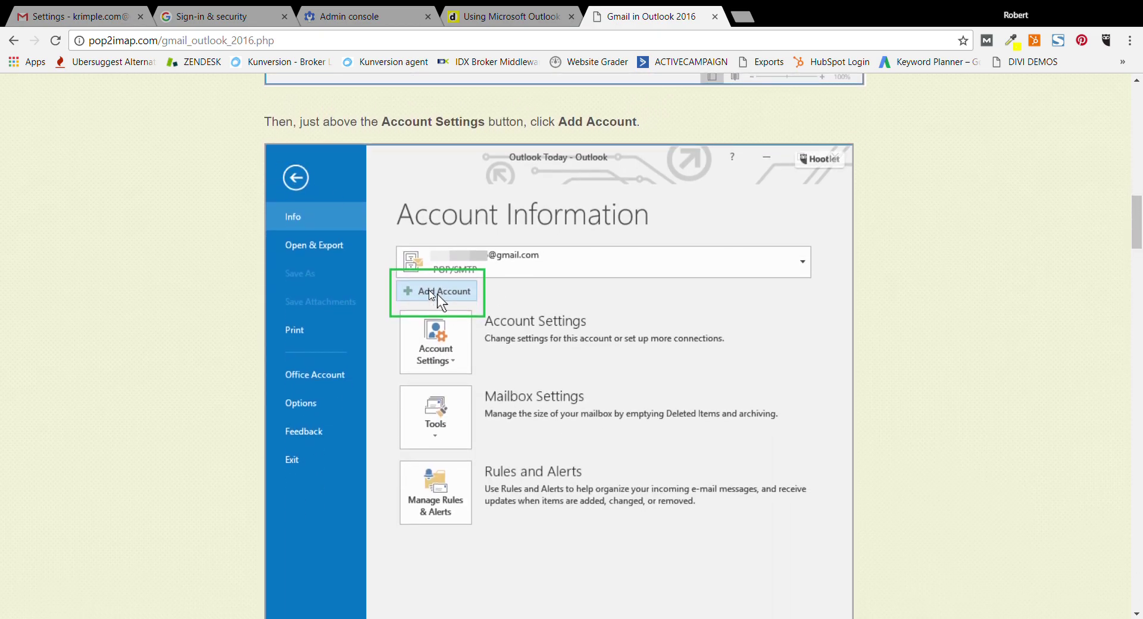
scroll(437, 294, "down", 9)
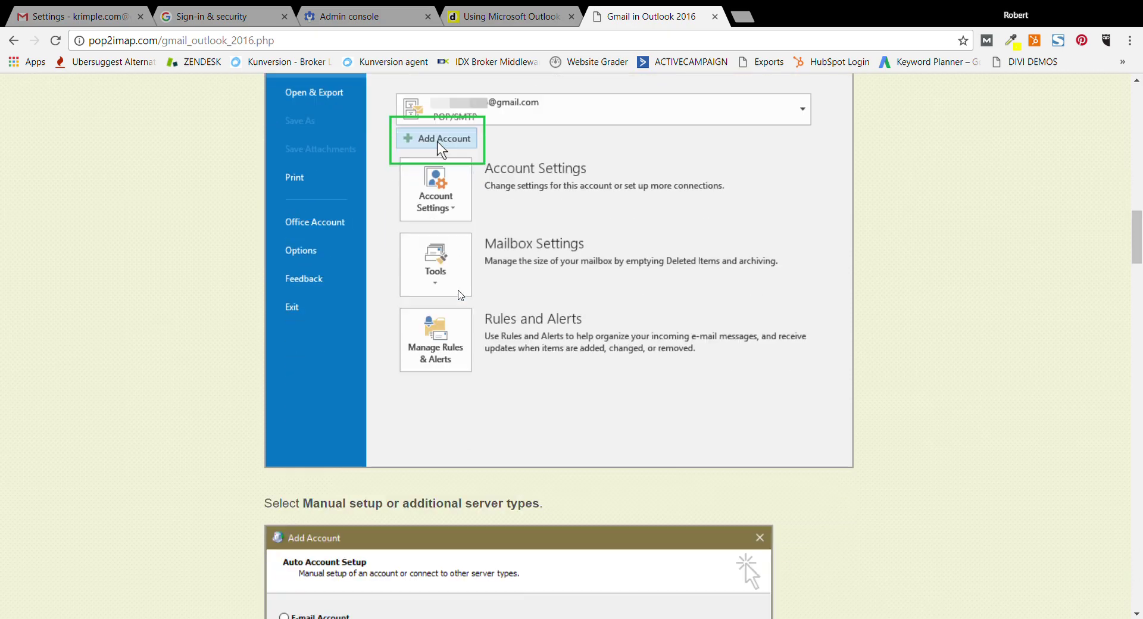
- Review the guide's steps for choosing manual setup and the POP or IMAP account type
scroll(460, 294, "down", 1)
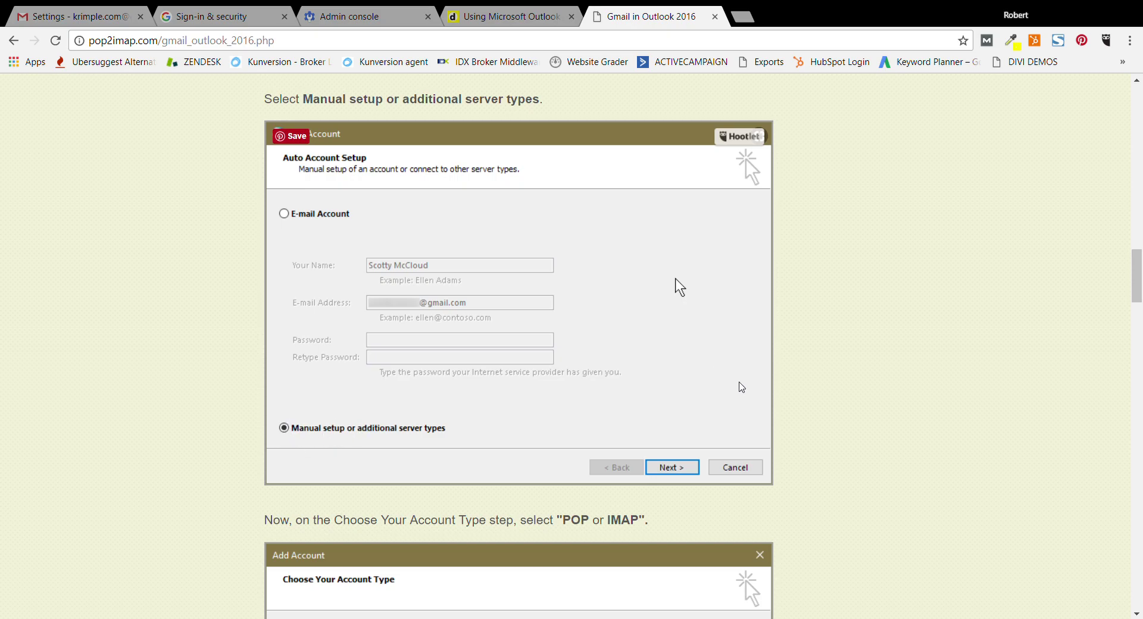
scroll(687, 467, "down", 4)
scroll(686, 467, "down", 1)
scroll(687, 467, "up", 2)
scroll(686, 467, "down", 1)
scroll(687, 467, "down", 3)
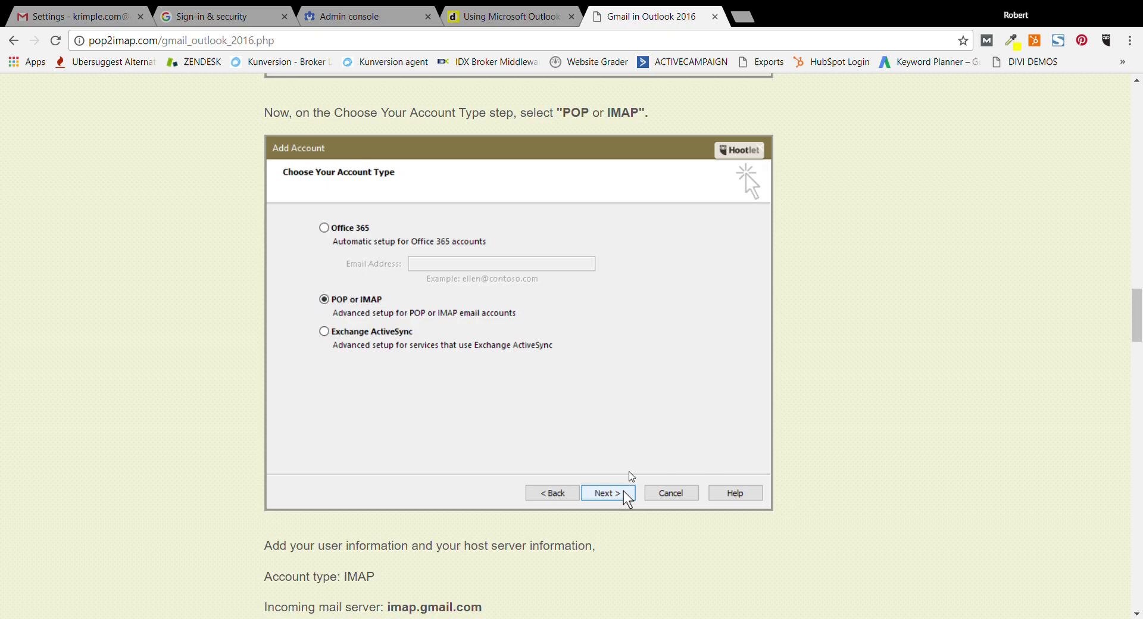
- Enlarge the guide and examine the user, server and logon information for the POP and IMAP account settings
scroll(747, 458, "down", 7)
scroll(631, 476, "down", 1)
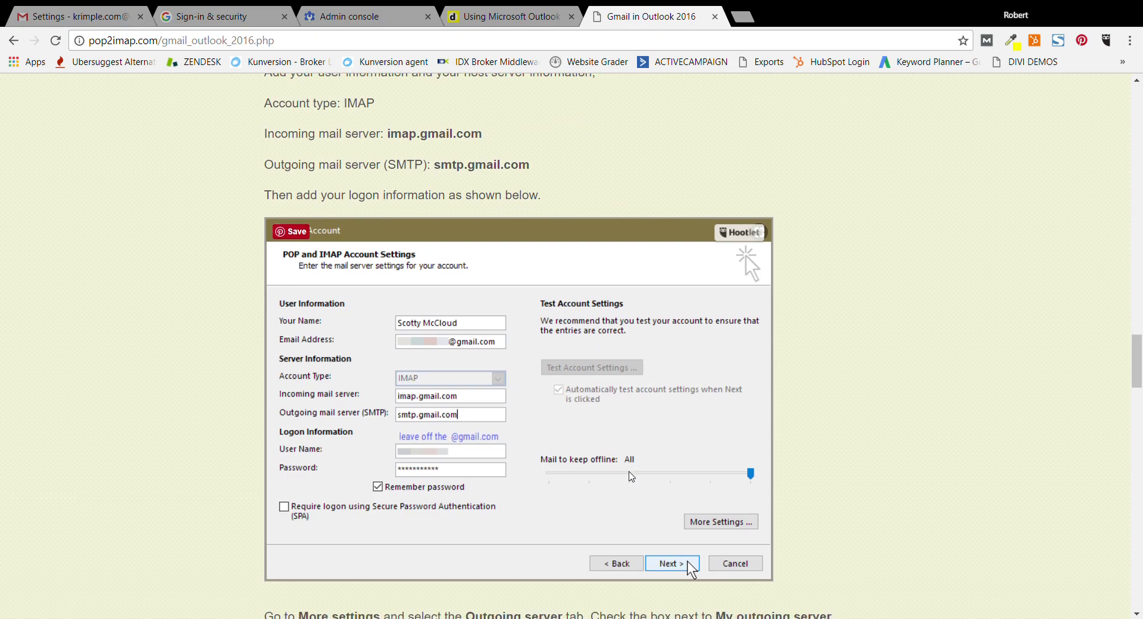
scroll(580, 346, "down", 1)
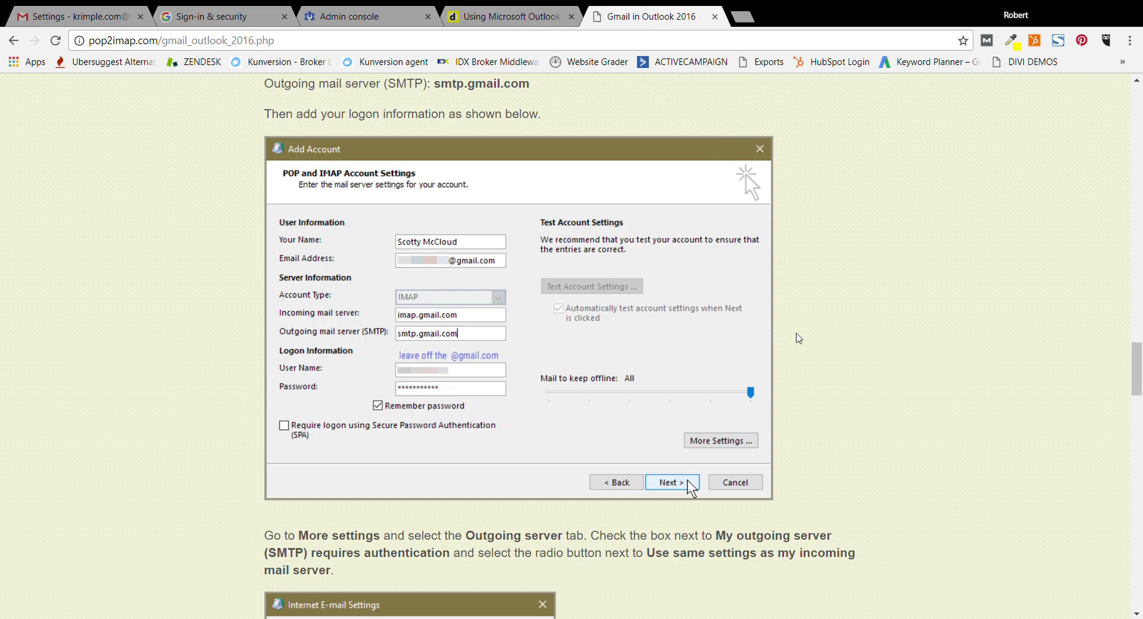
key("ctrl+plus")
key("ctrl+plus")
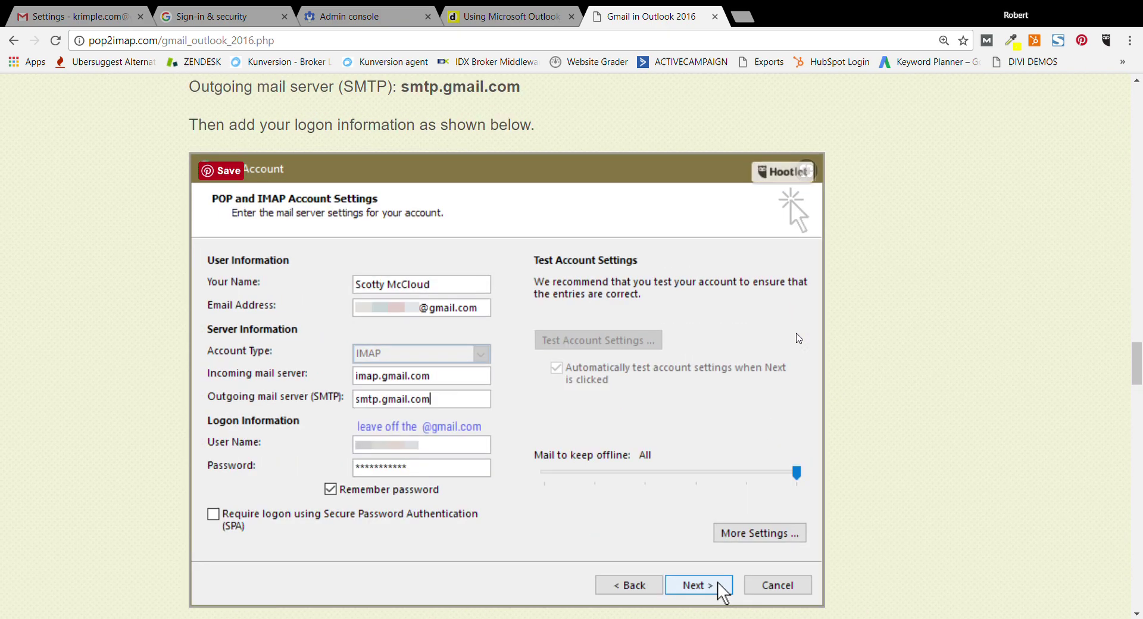
scroll(586, 240, "down", 1)
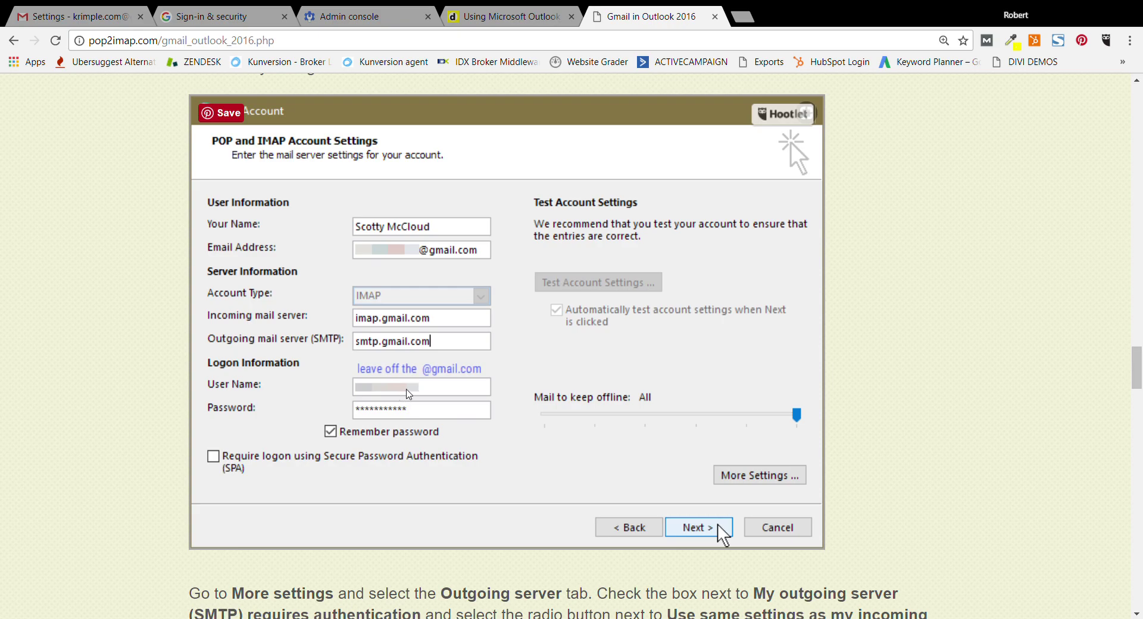
scroll(408, 392, "down", 1)
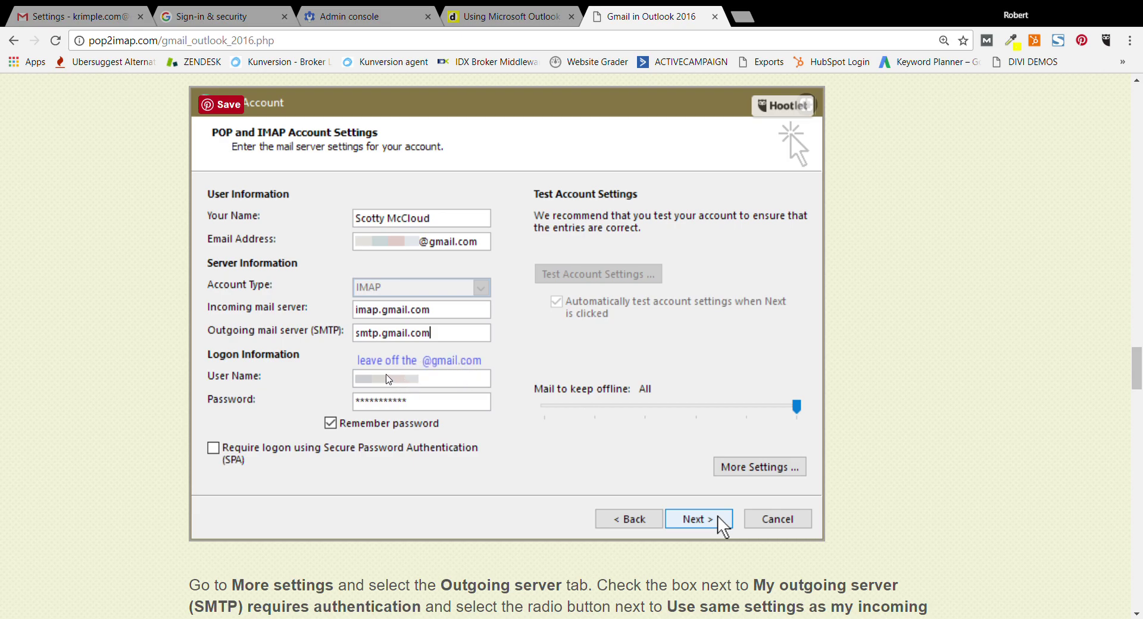
scroll(389, 380, "down", 1)
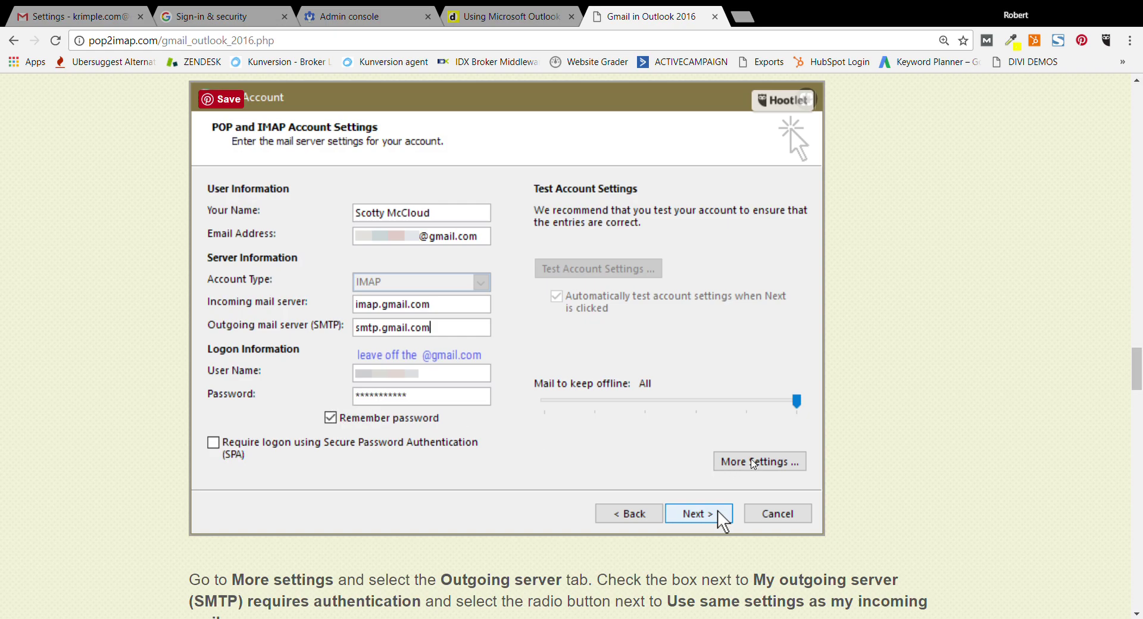
- Examine the guide's Outgoing Server authentication settings reached from the account's More Settings
scroll(743, 468, "down", 4)
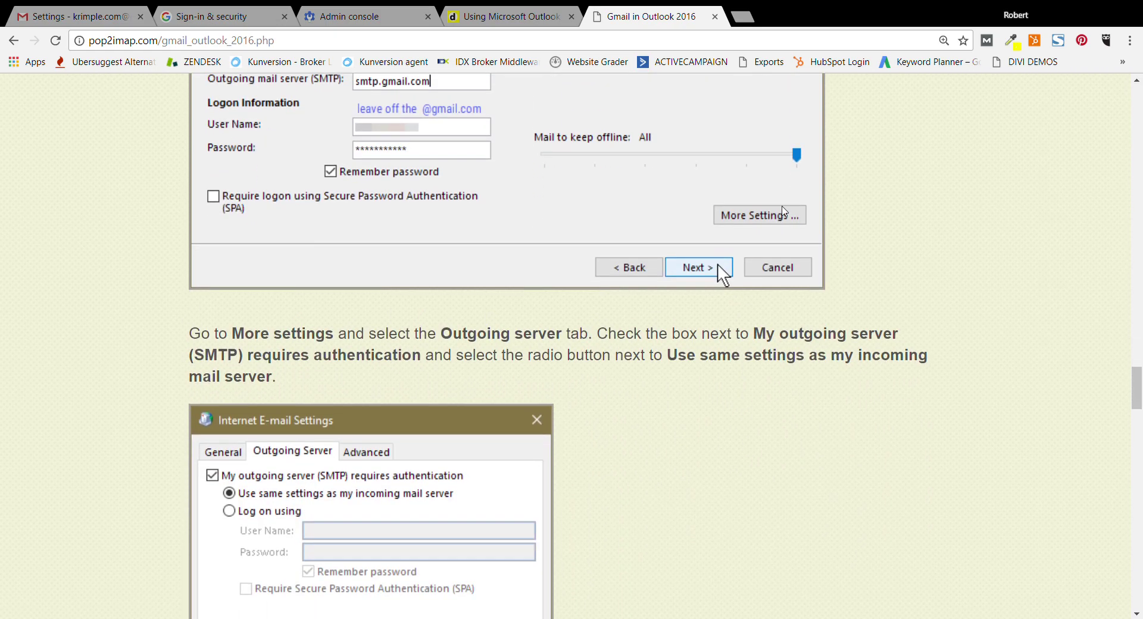
scroll(779, 217, "down", 2)
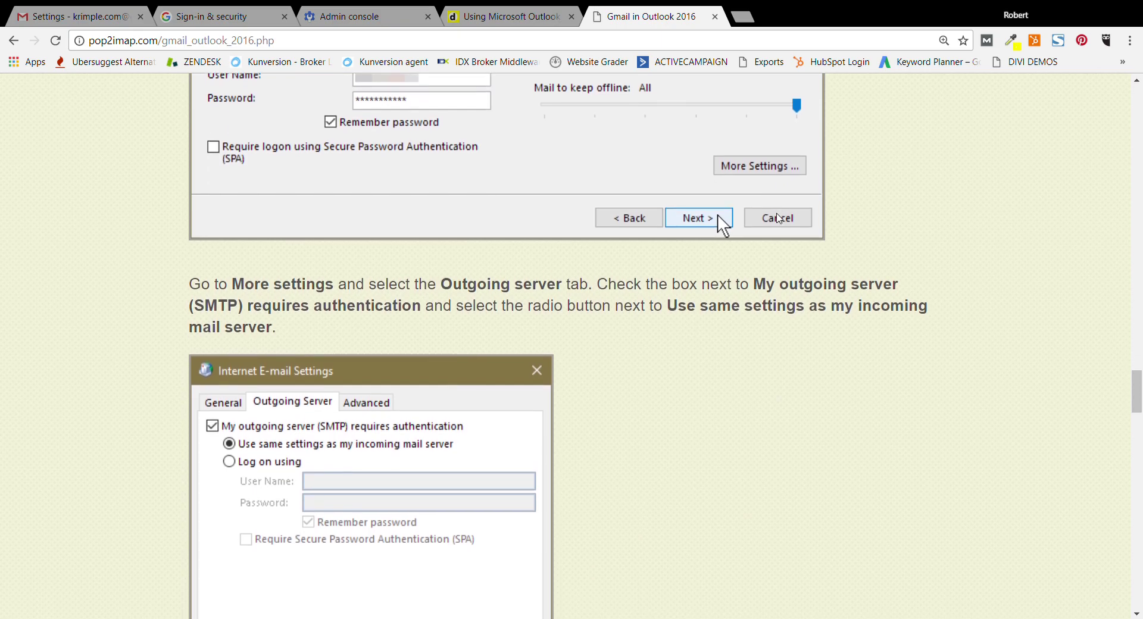
scroll(778, 218, "down", 3)
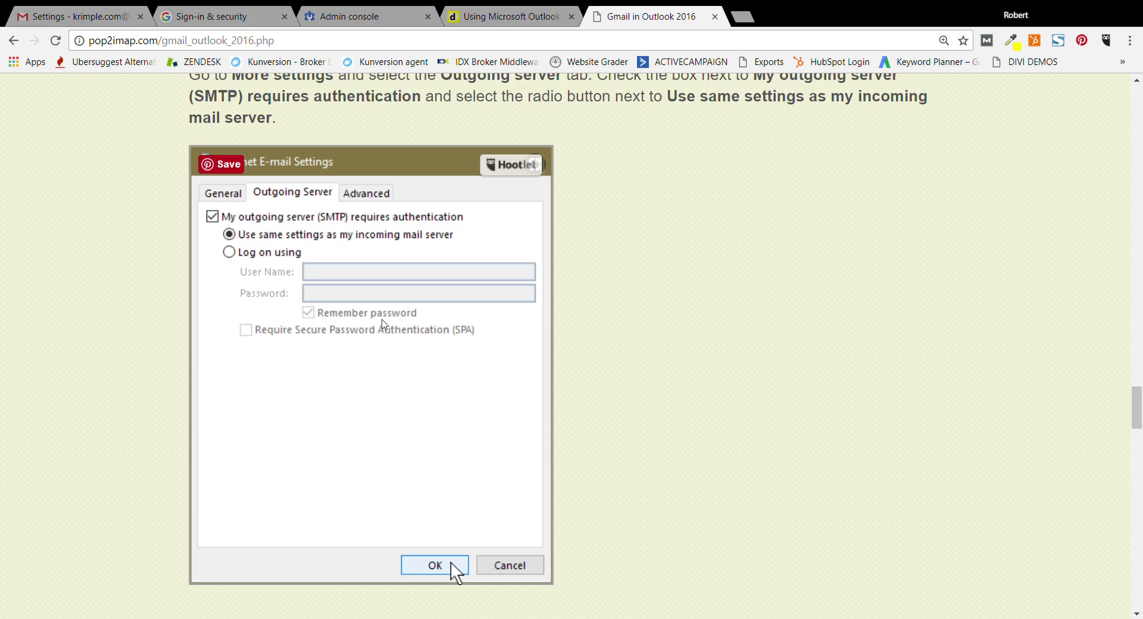
scroll(384, 321, "down", 1)
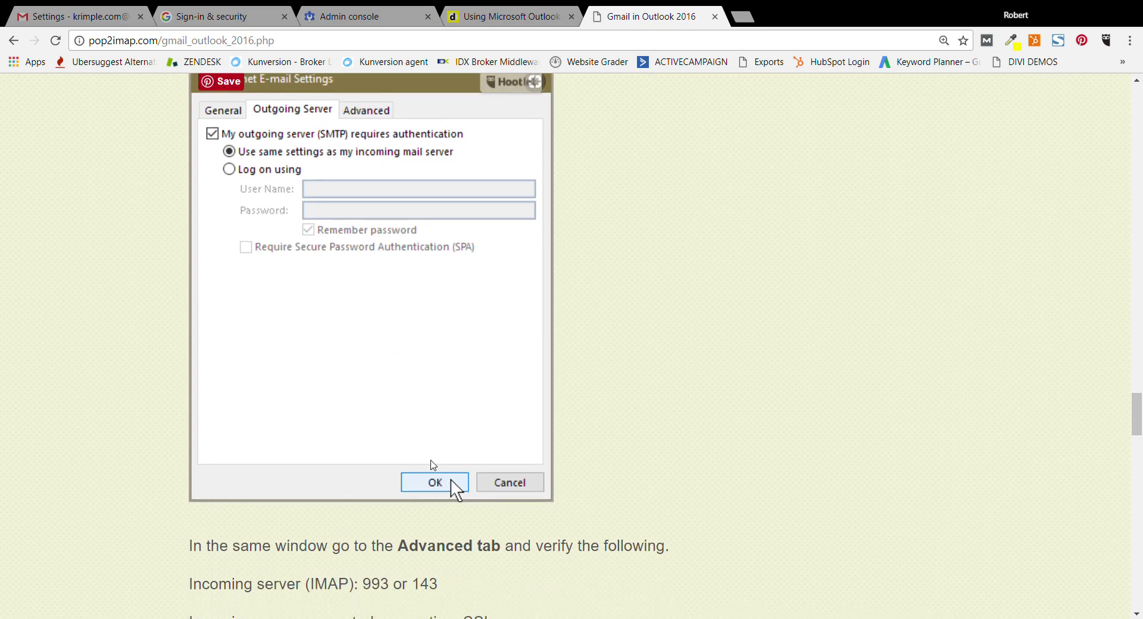
- Examine the guide's Advanced settings for the incoming and outgoing server ports and encryption types
scroll(433, 465, "down", 3)
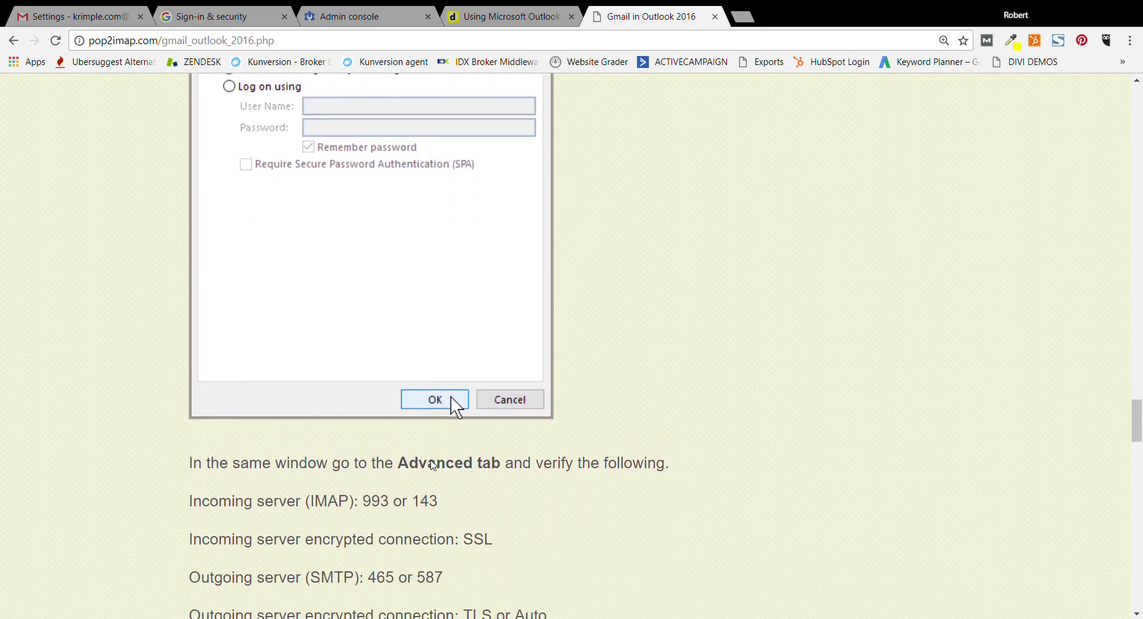
scroll(437, 464, "down", 3)
scroll(381, 363, "down", 2)
scroll(381, 364, "down", 3)
scroll(386, 164, "up", 2)
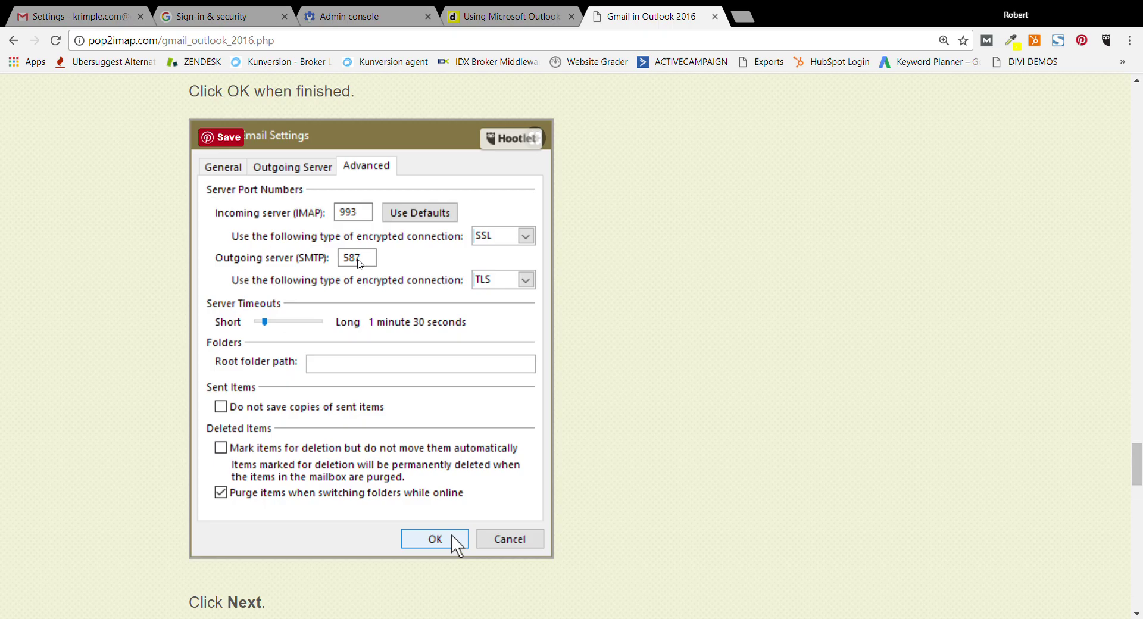
- Compare the Advanced port and encryption settings in the Dummies Outlook 2013 article with those in the Outlook 2016 guide
left_click(532, 12)
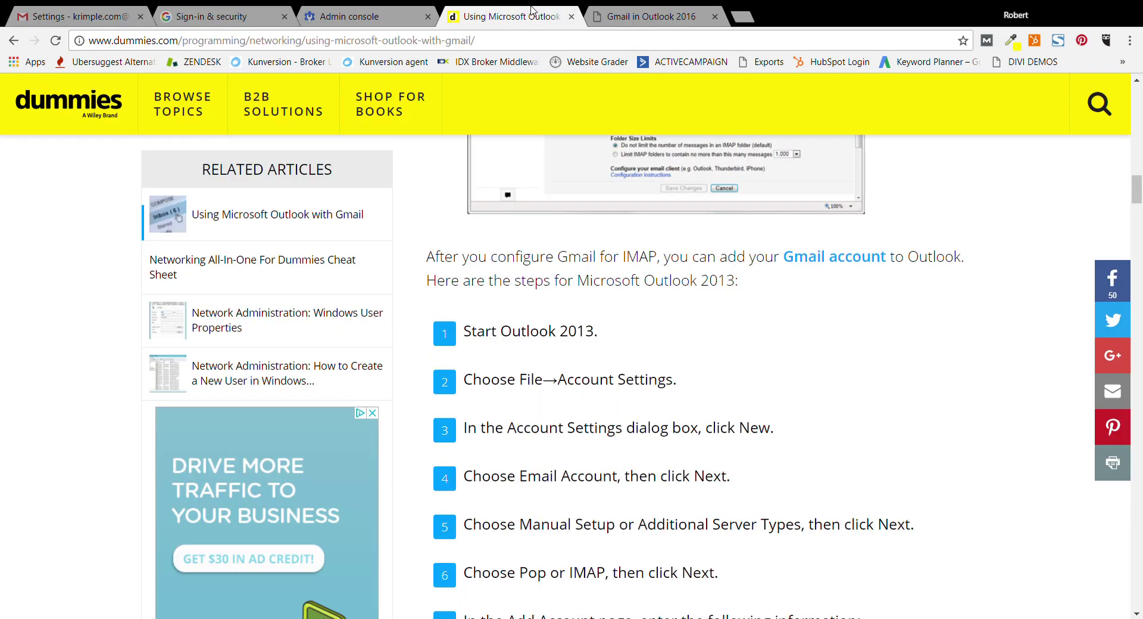
left_click(613, 12)
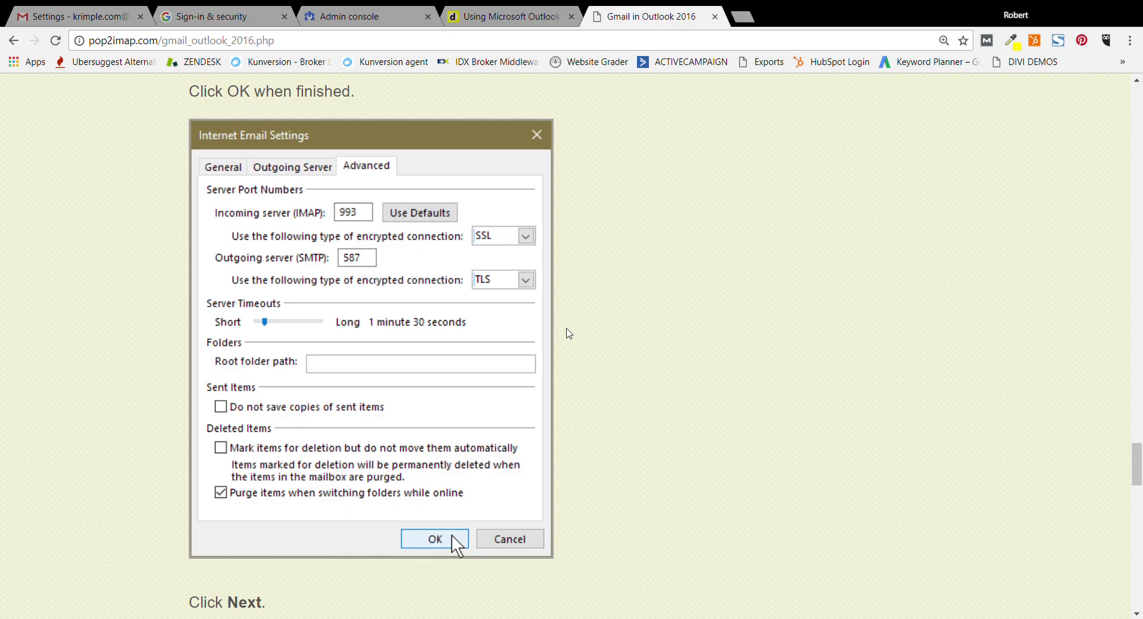
left_click(529, 15)
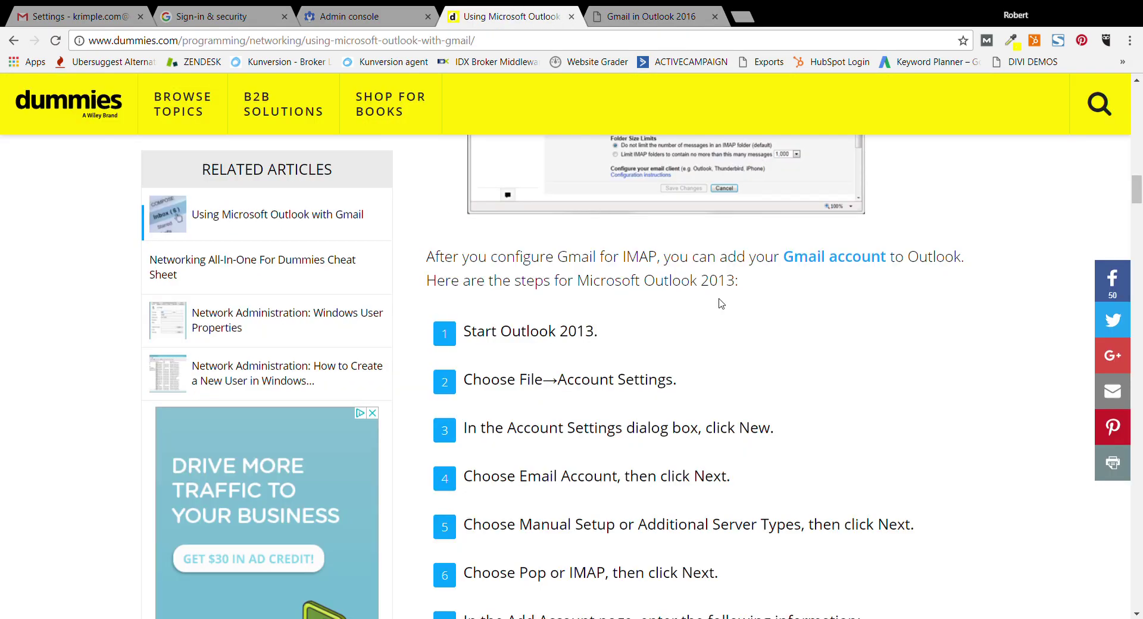
scroll(722, 303, "down", 20)
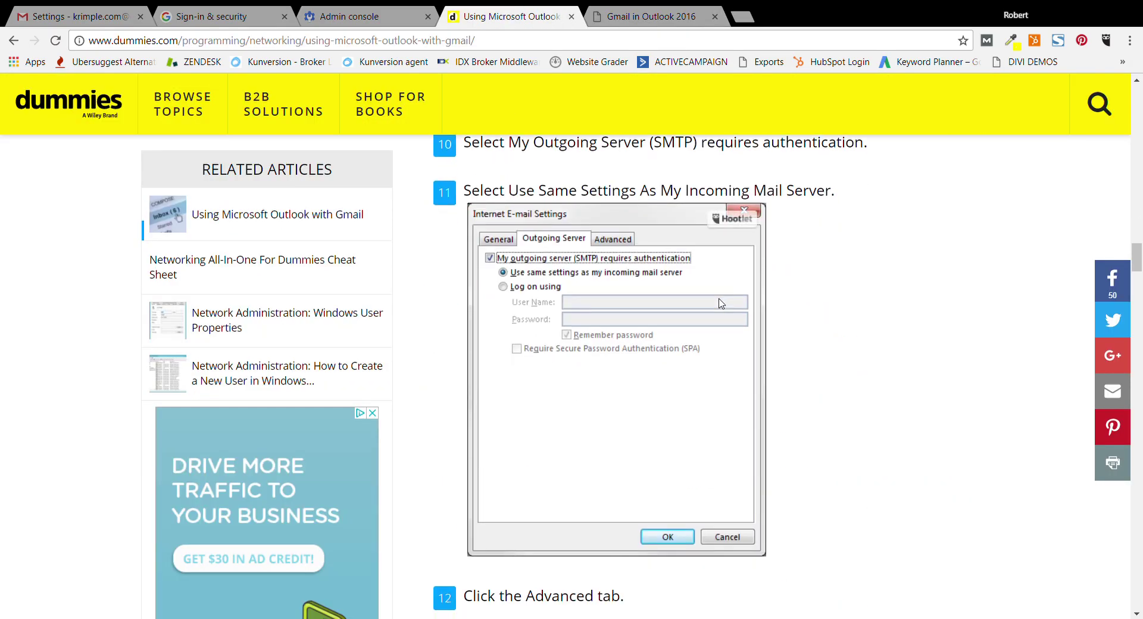
scroll(721, 304, "down", 10)
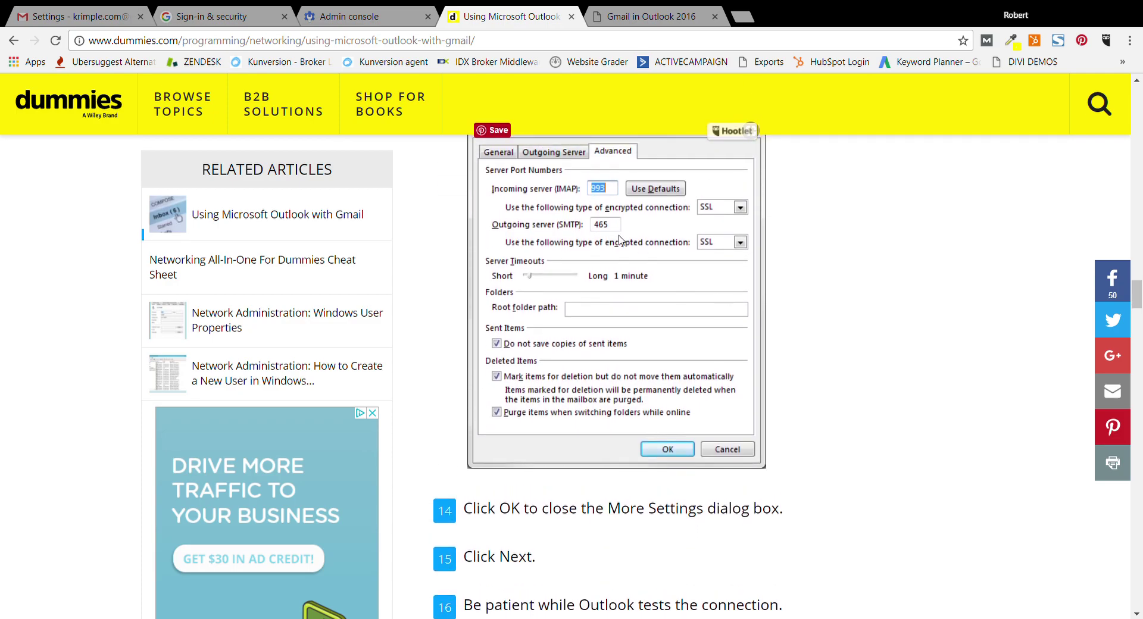
scroll(723, 246, "down", 3)
left_click(641, 16)
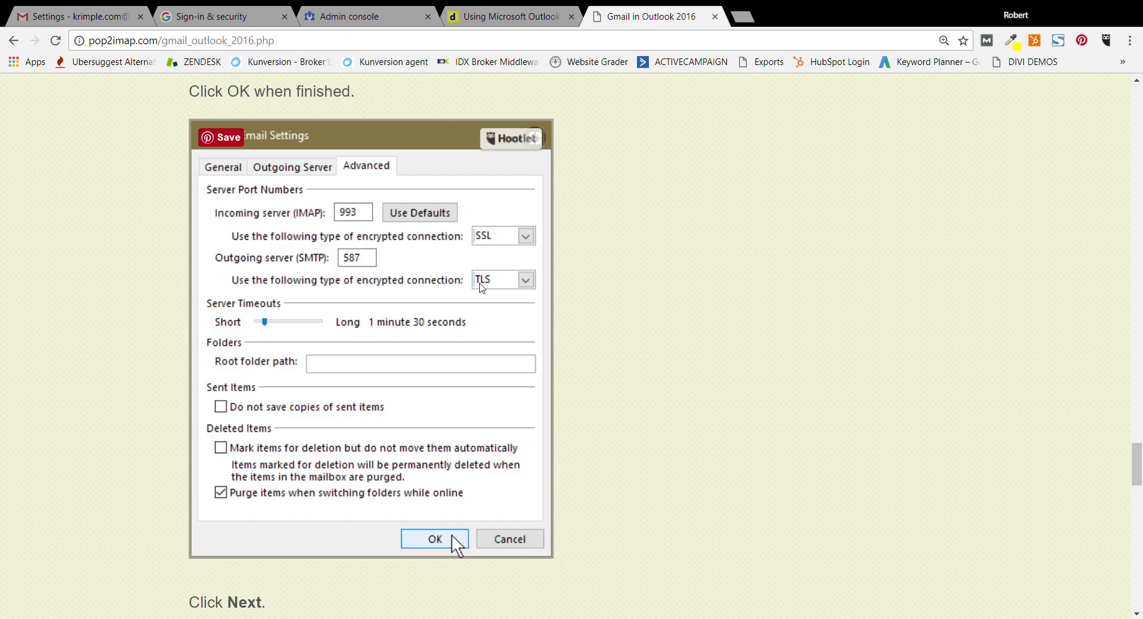
- Examine the guide's final stages for testing the account settings and finishing the Outlook 2016 account setup
scroll(421, 553, "down", 9)
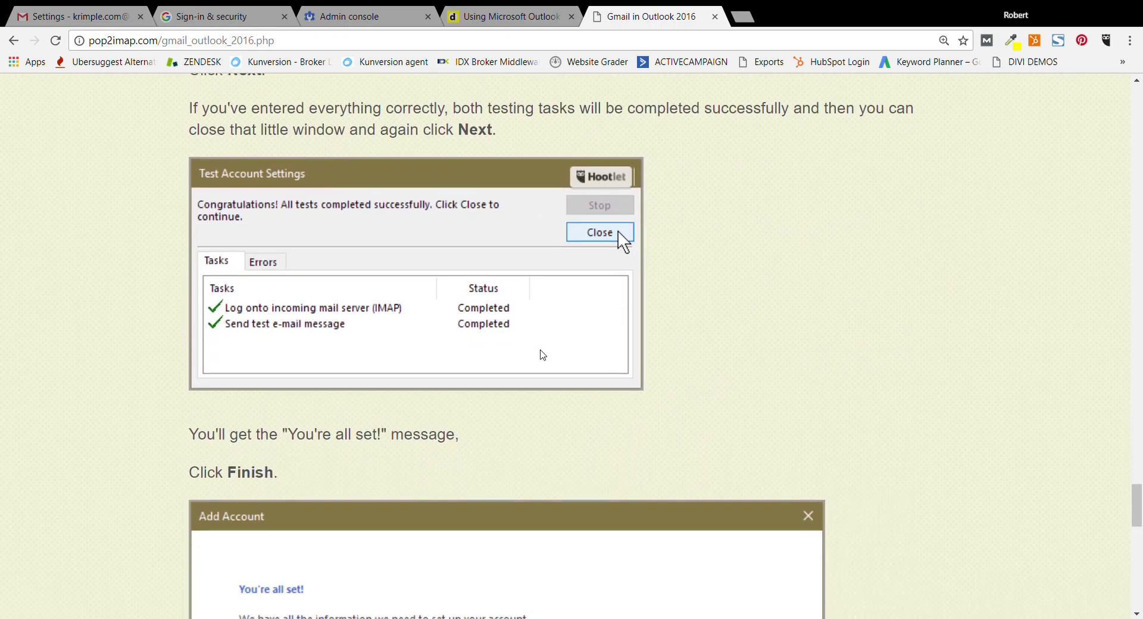
mouse_move(337, 293)
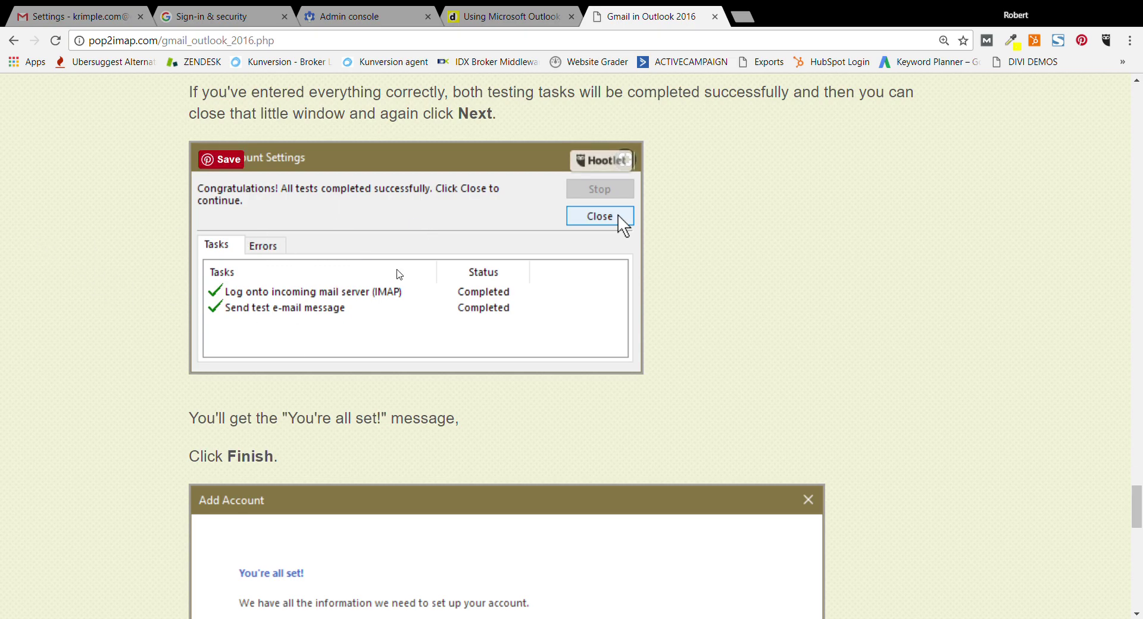
scroll(399, 274, "down", 10)
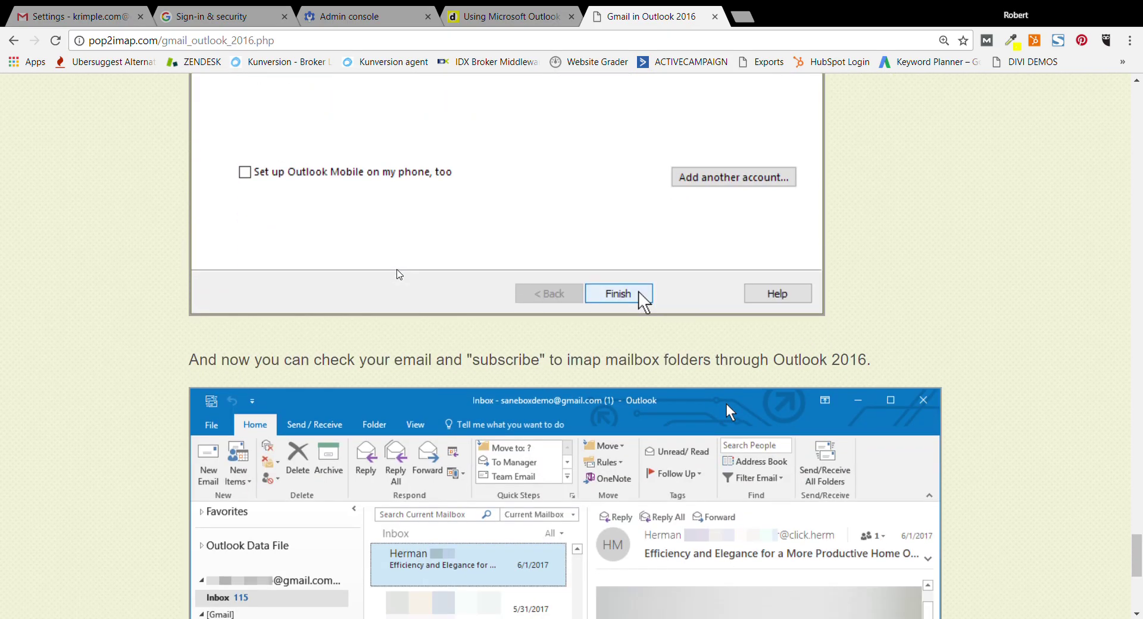
scroll(399, 275, "down", 5)
scroll(399, 274, "up", 12)
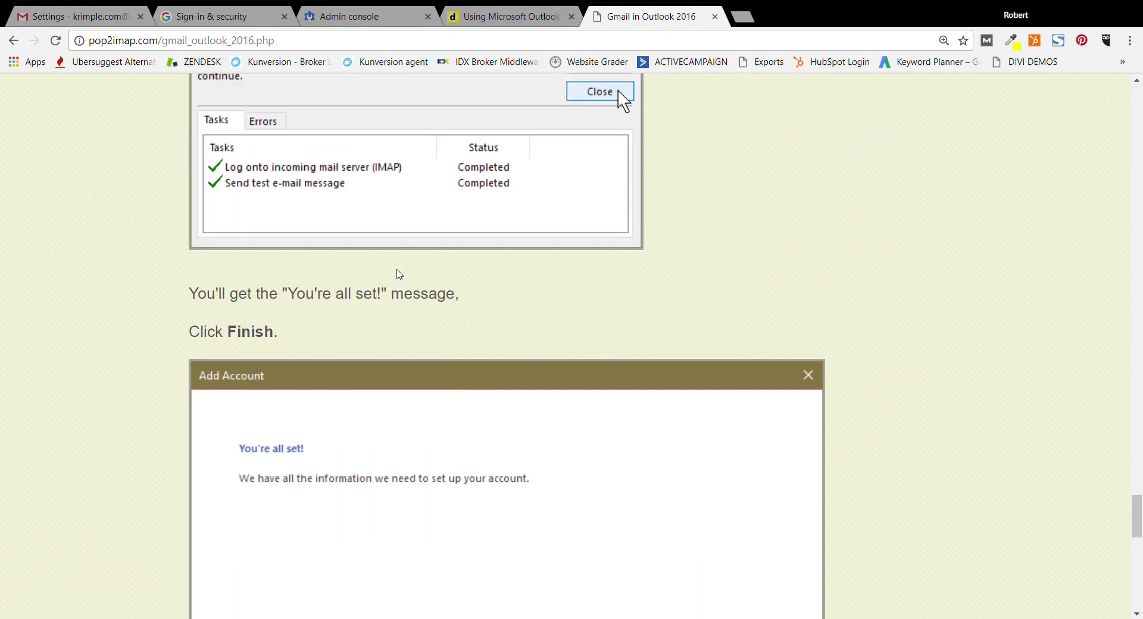
scroll(399, 274, "up", 2)
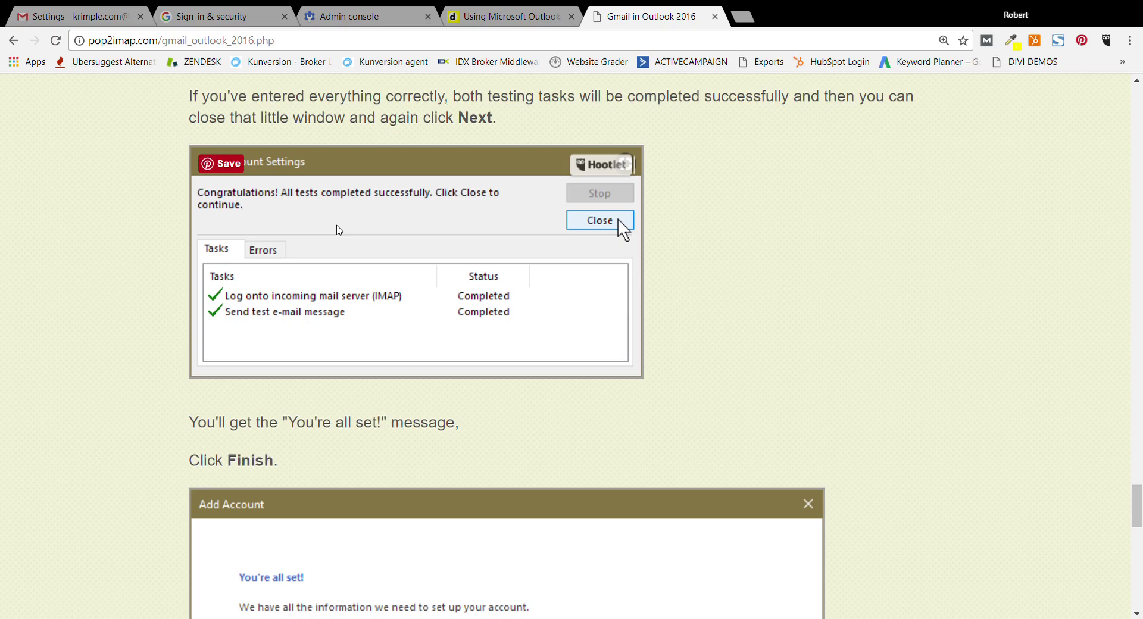
- Switch to the Google account's security page and open the My Account home page for the signed-in Gmail account
left_click(222, 17)
scroll(411, 268, "up", 5)
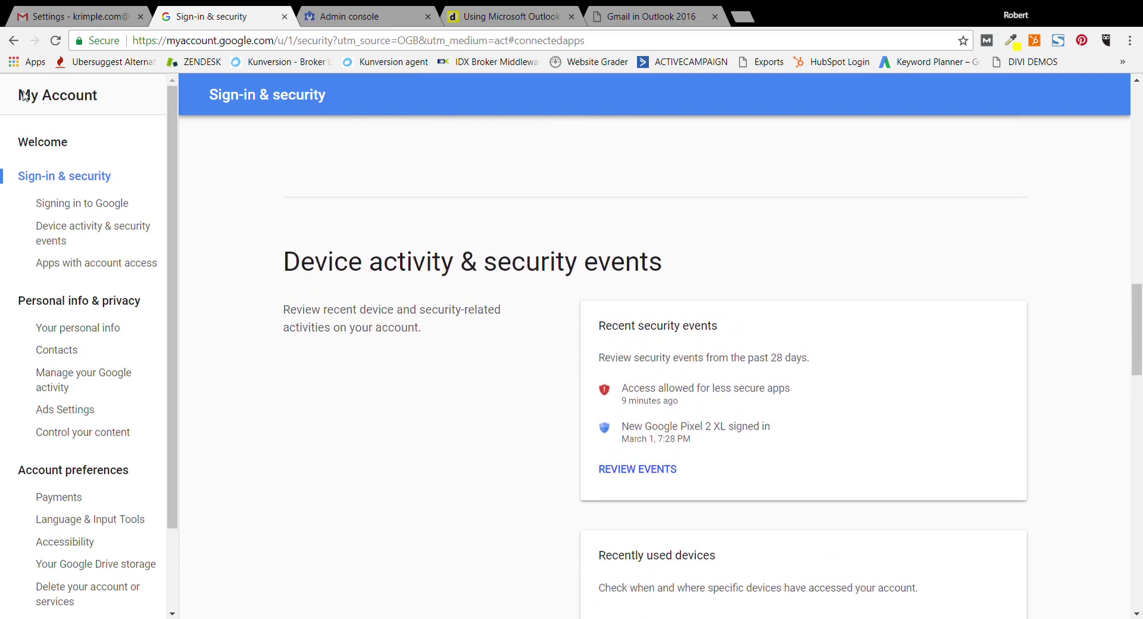
left_click(44, 98)
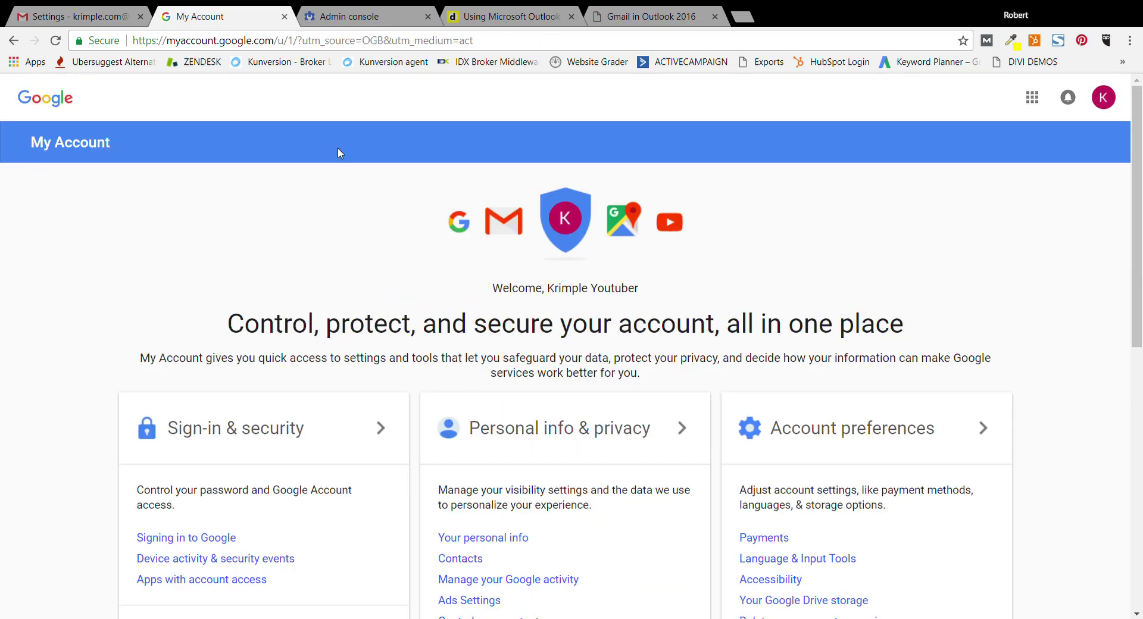
left_click(1105, 98)
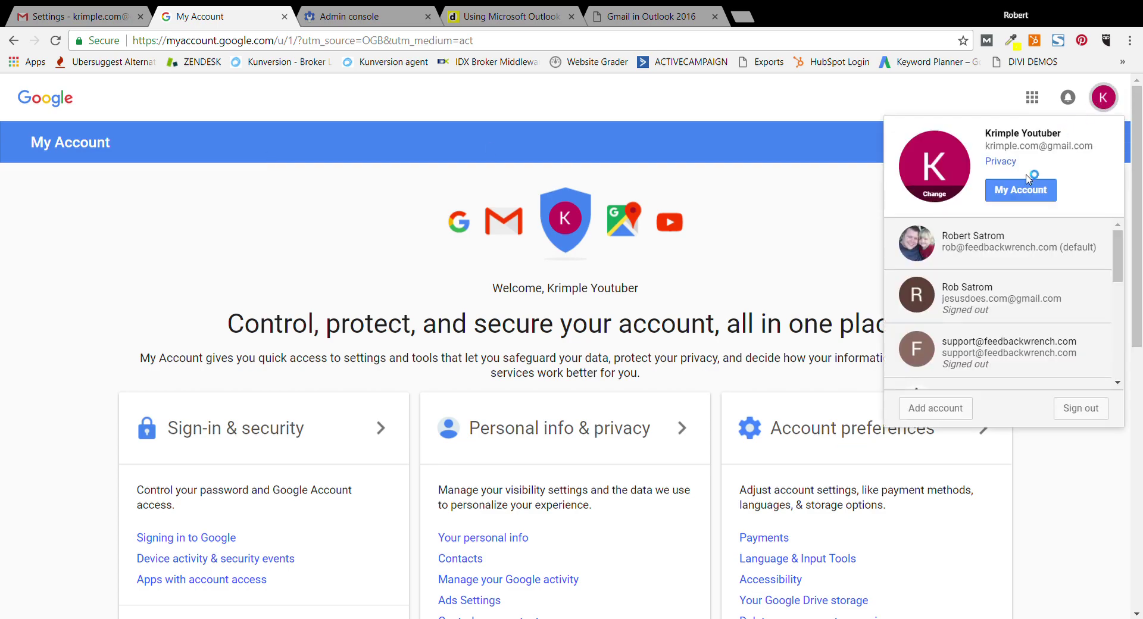
left_click(1026, 203)
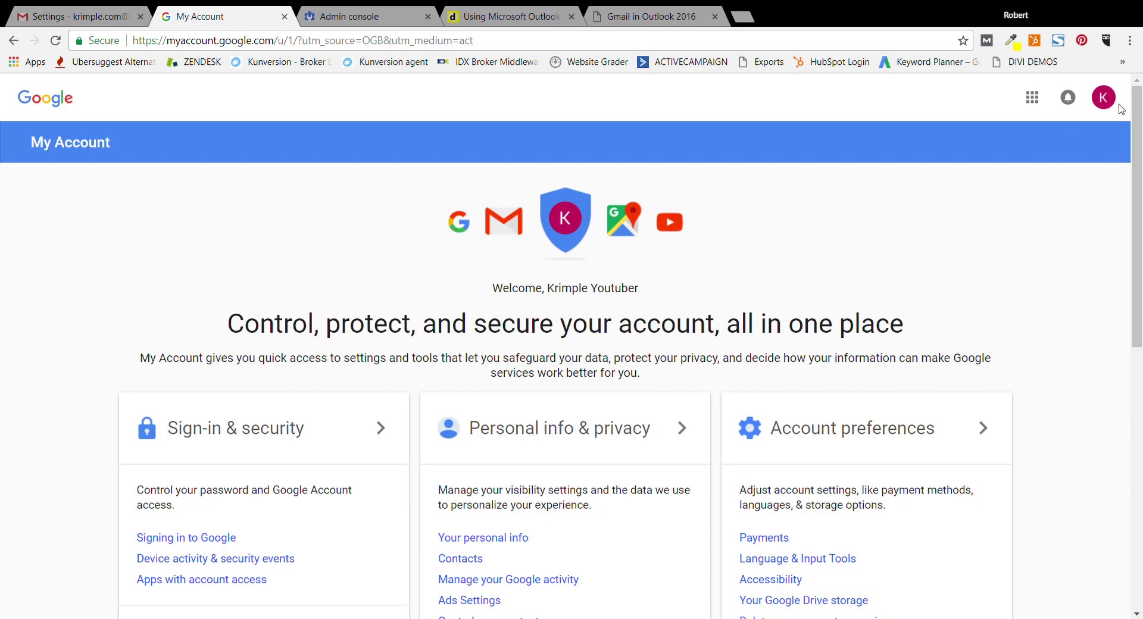
- Open the Signing in to Google settings and check the Allow less secure apps option under Apps with account access
scroll(221, 348, "down", 3)
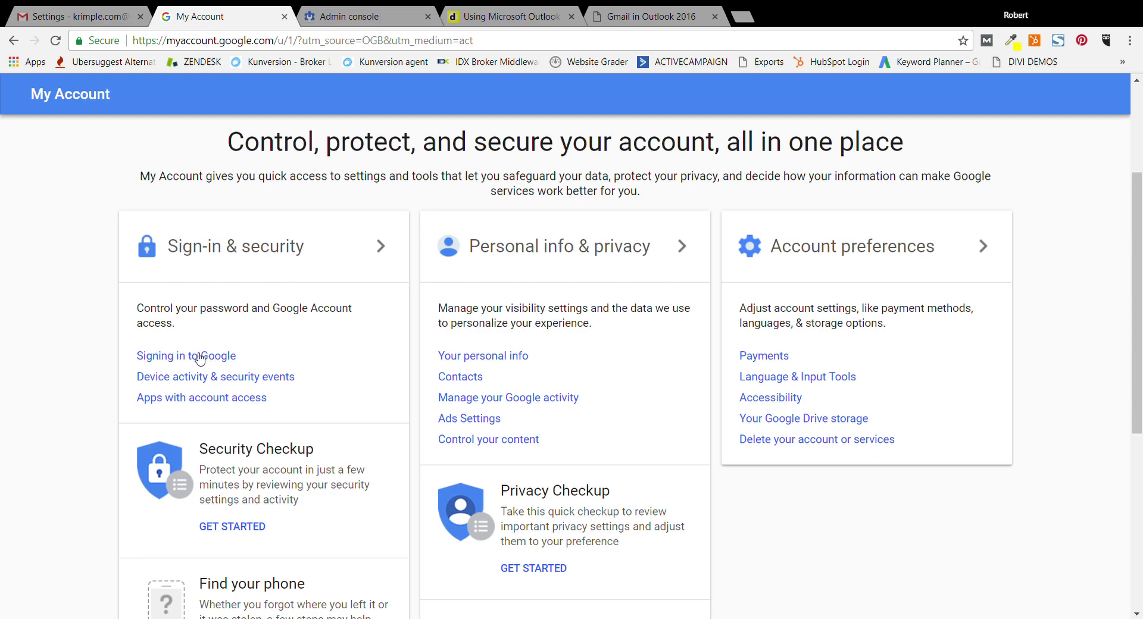
left_click(200, 356)
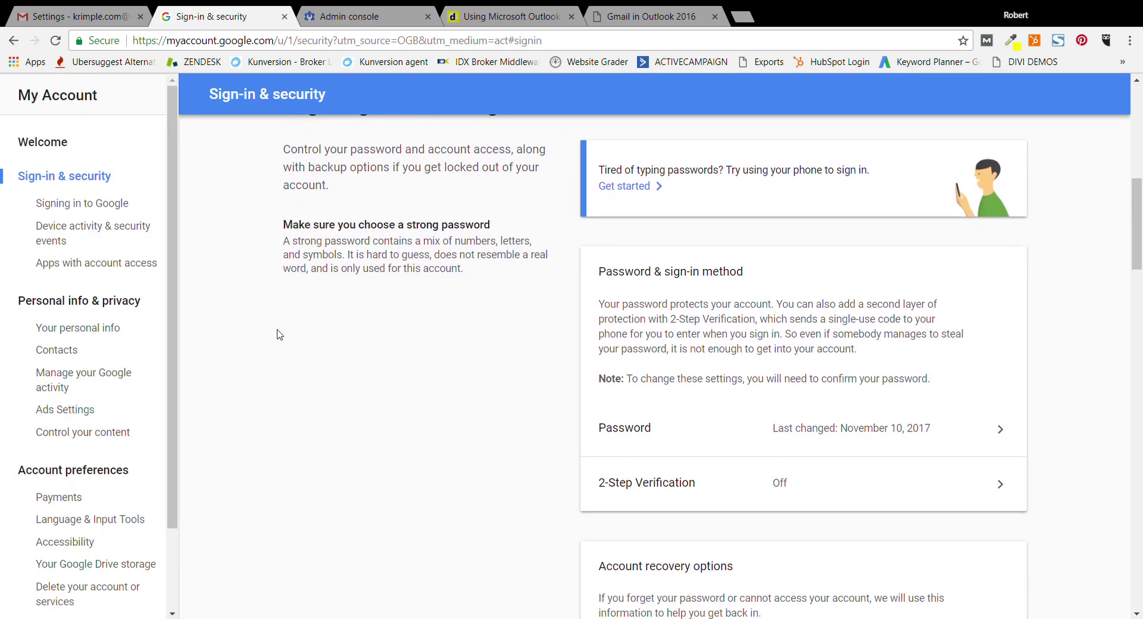
scroll(276, 334, "up", 7)
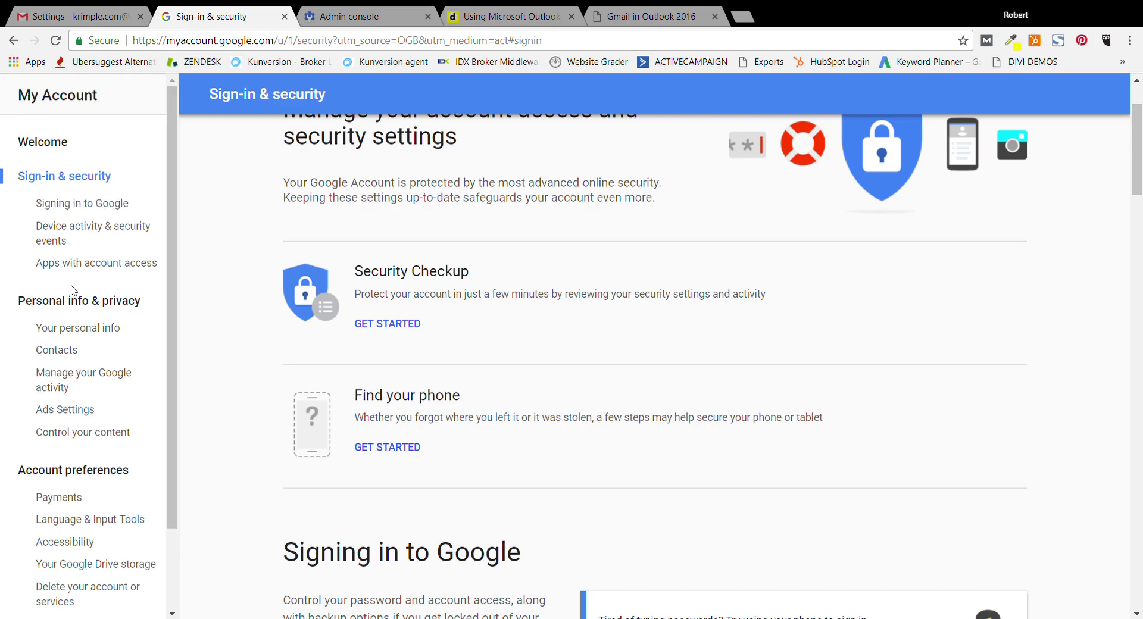
left_click(102, 268)
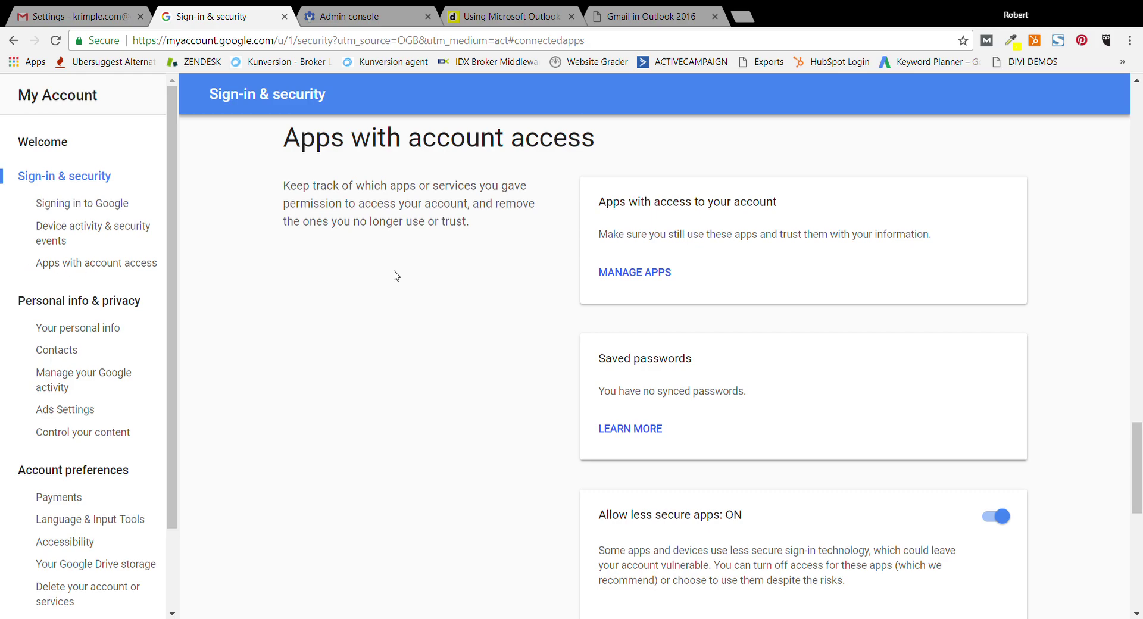
scroll(394, 275, "down", 1)
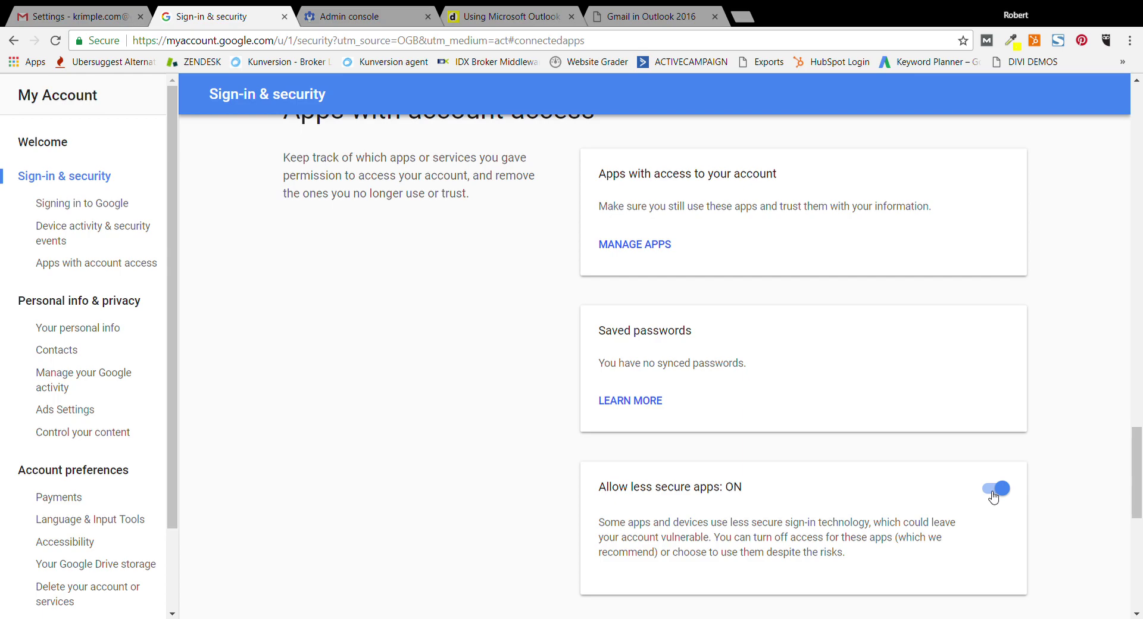
scroll(396, 390, "up", 1)
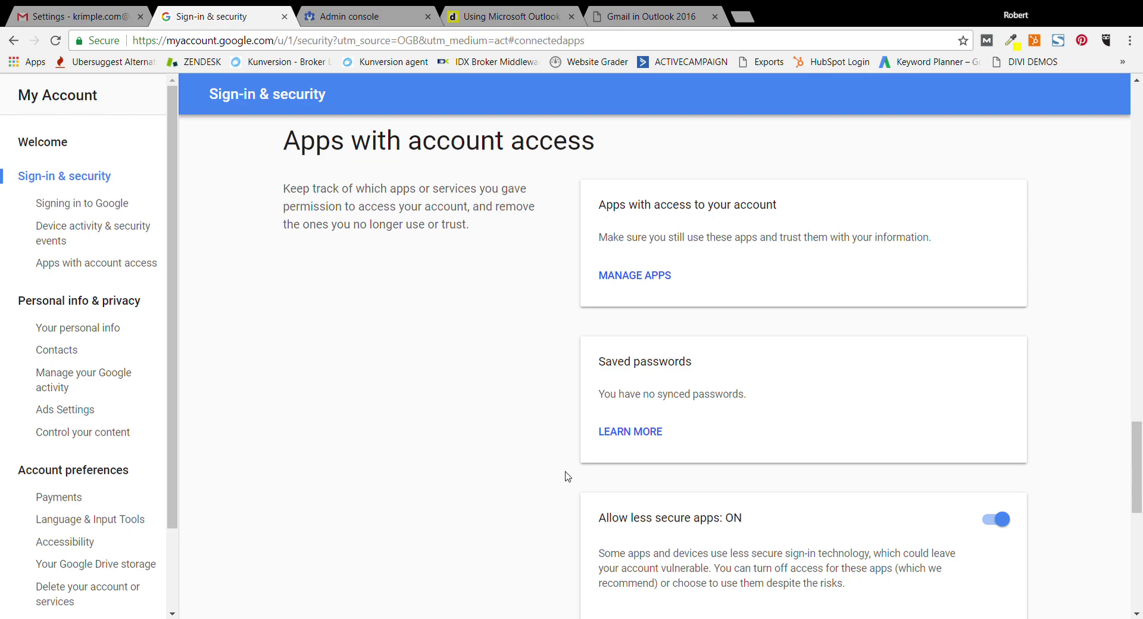
scroll(567, 476, "down", 1)
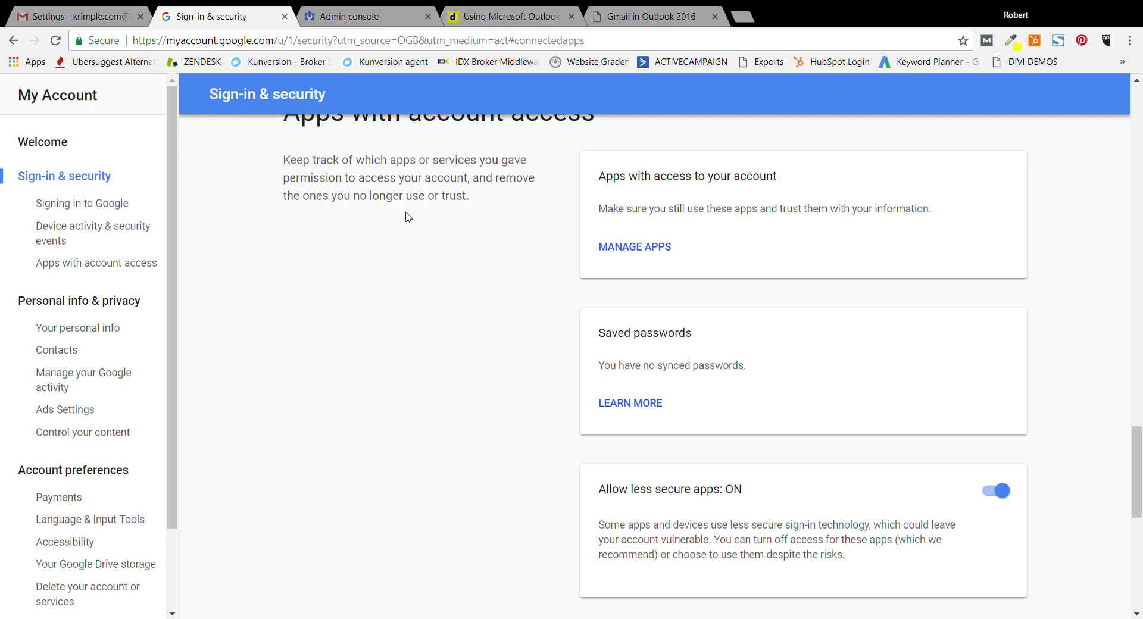
- Return to the Google Admin console home page and check the signed-in account and the list of Google apps
left_click(376, 25)
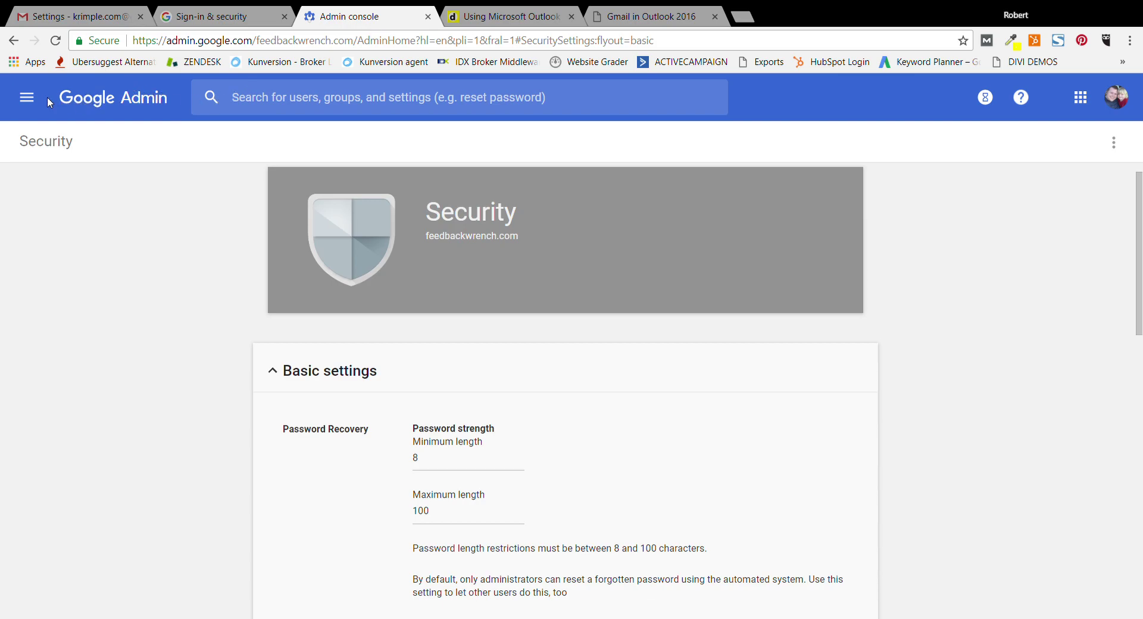
left_click(109, 104)
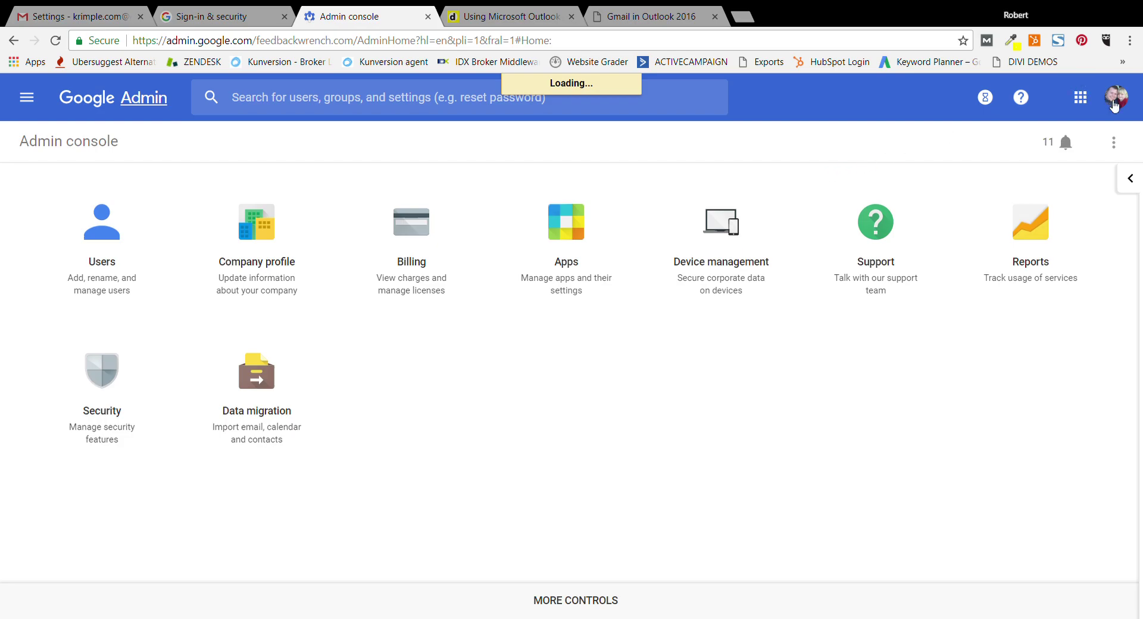
left_click(1114, 103)
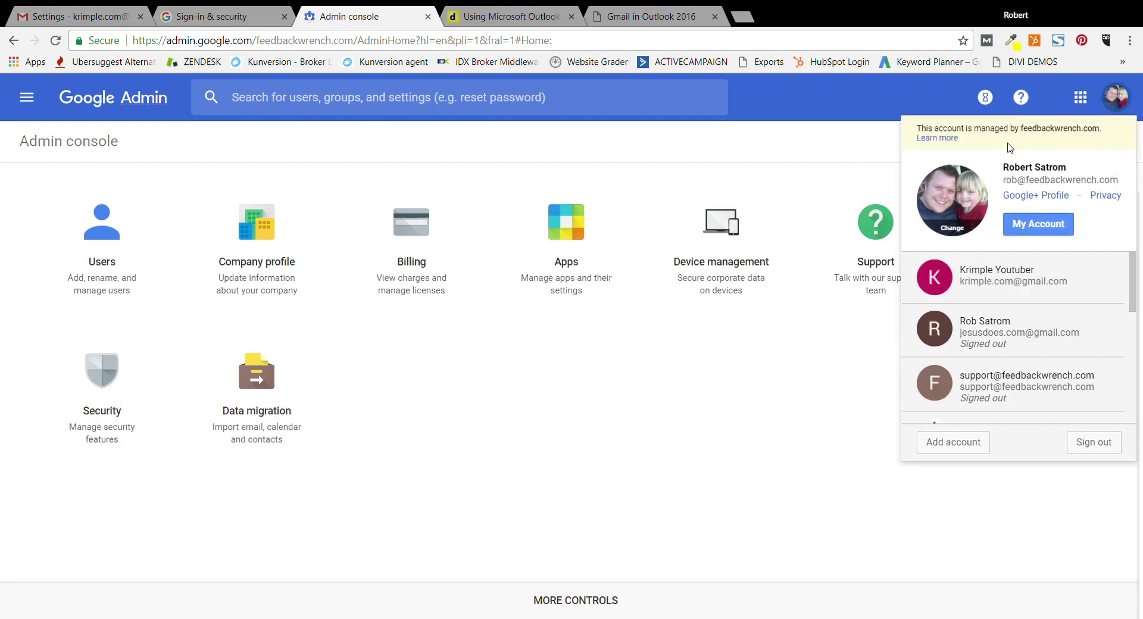
left_click(864, 113)
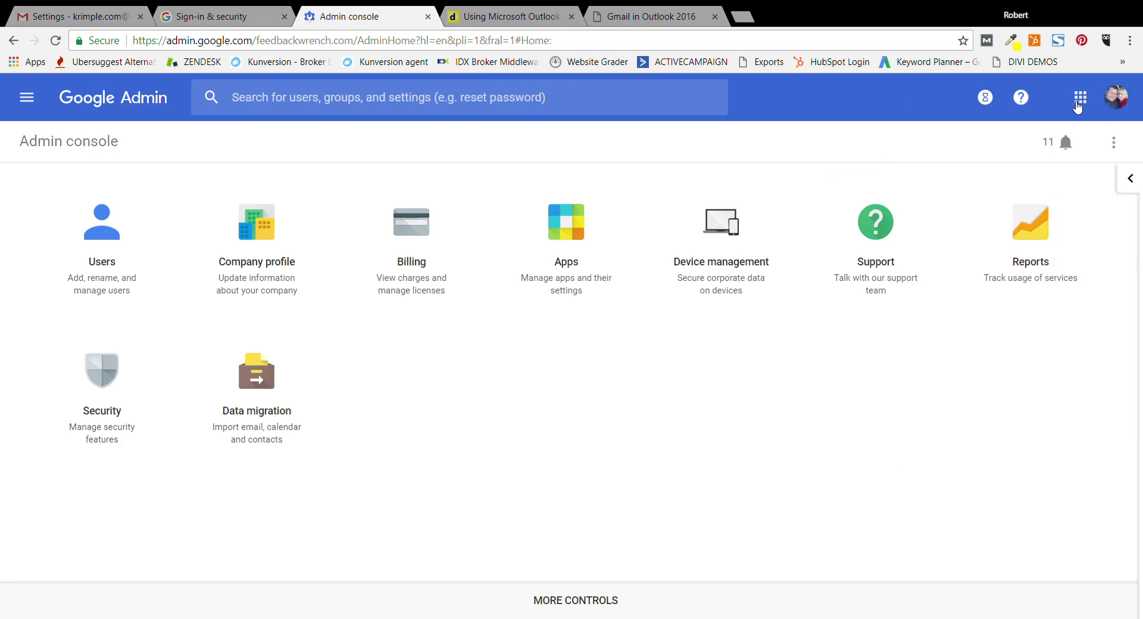
left_click(1080, 97)
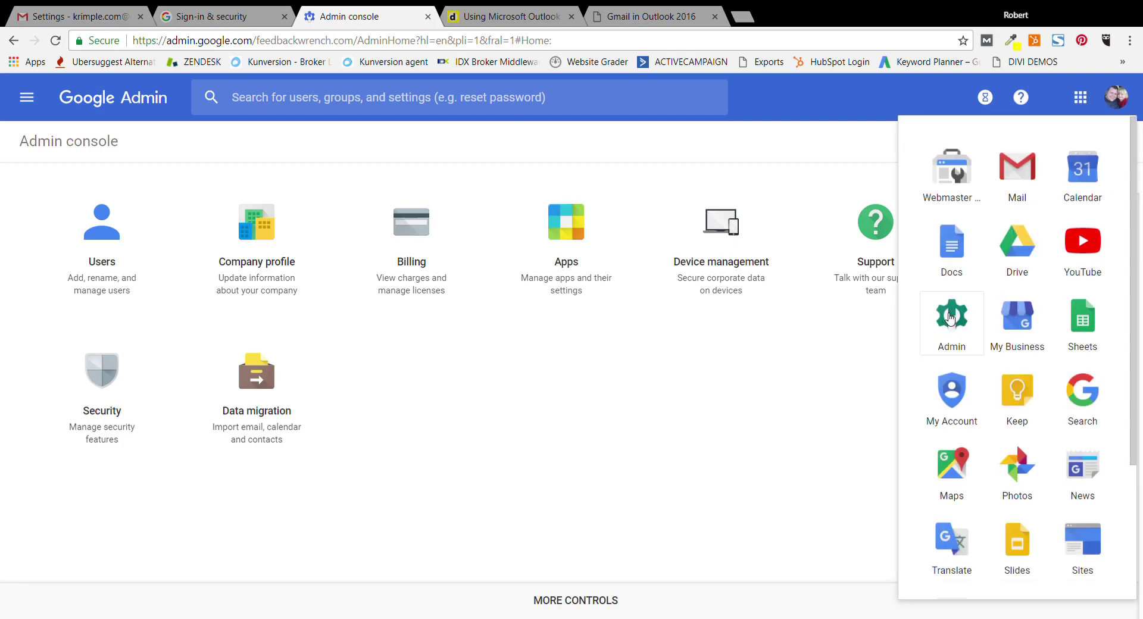
left_click(697, 388)
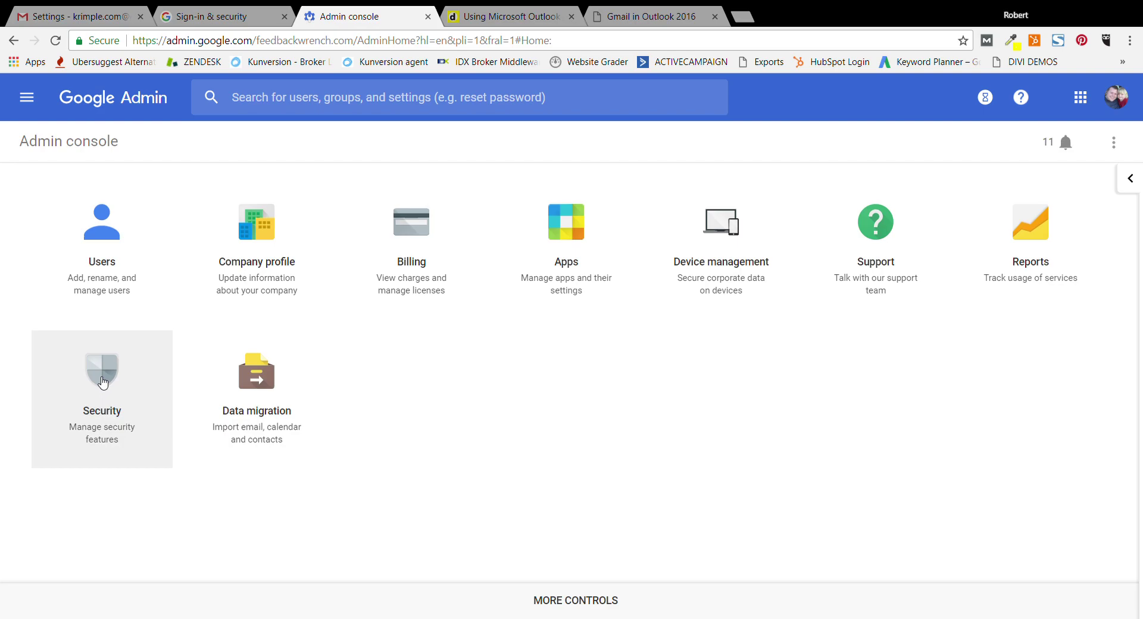
- Open the Less secure apps settings from the Basic settings of the Admin console's Security section
left_click(103, 383)
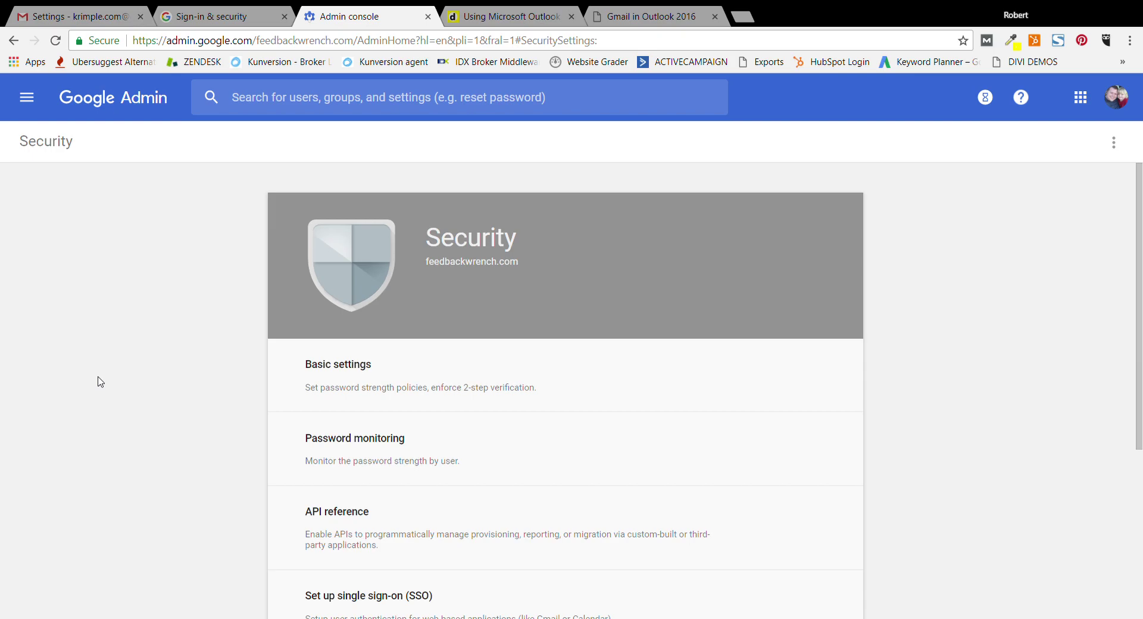
scroll(238, 336, "down", 2)
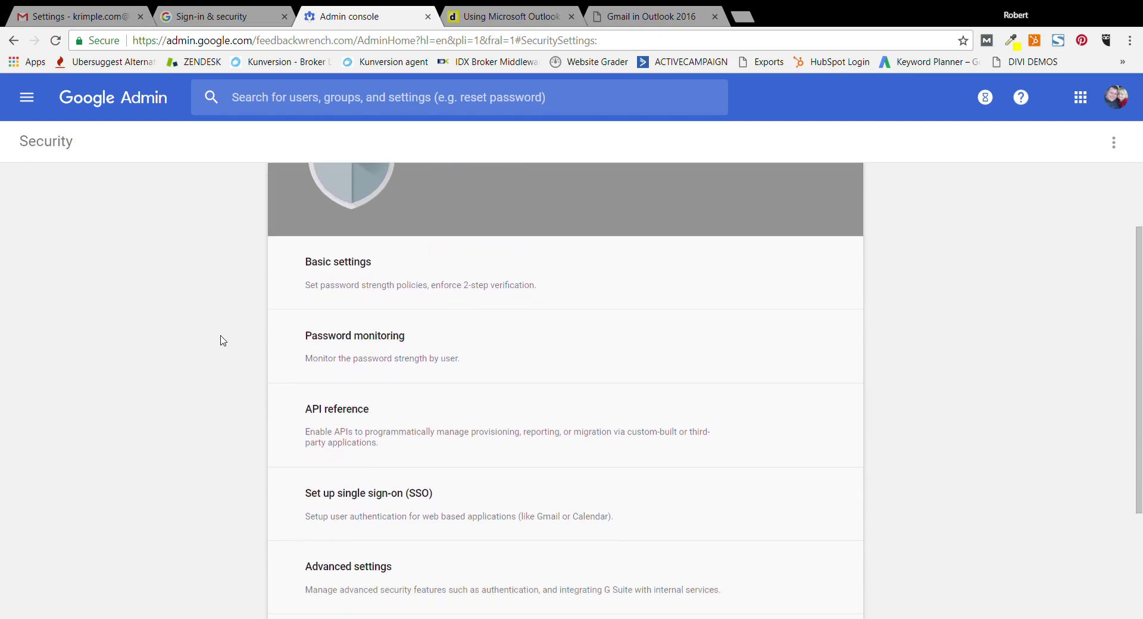
left_click(433, 269)
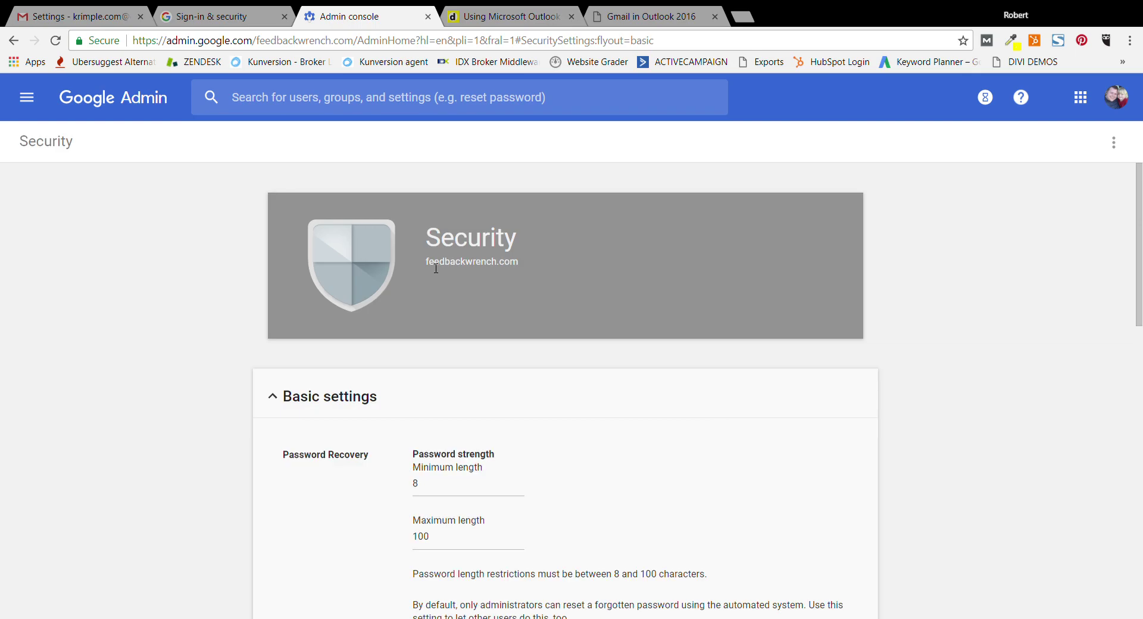
scroll(907, 378, "down", 5)
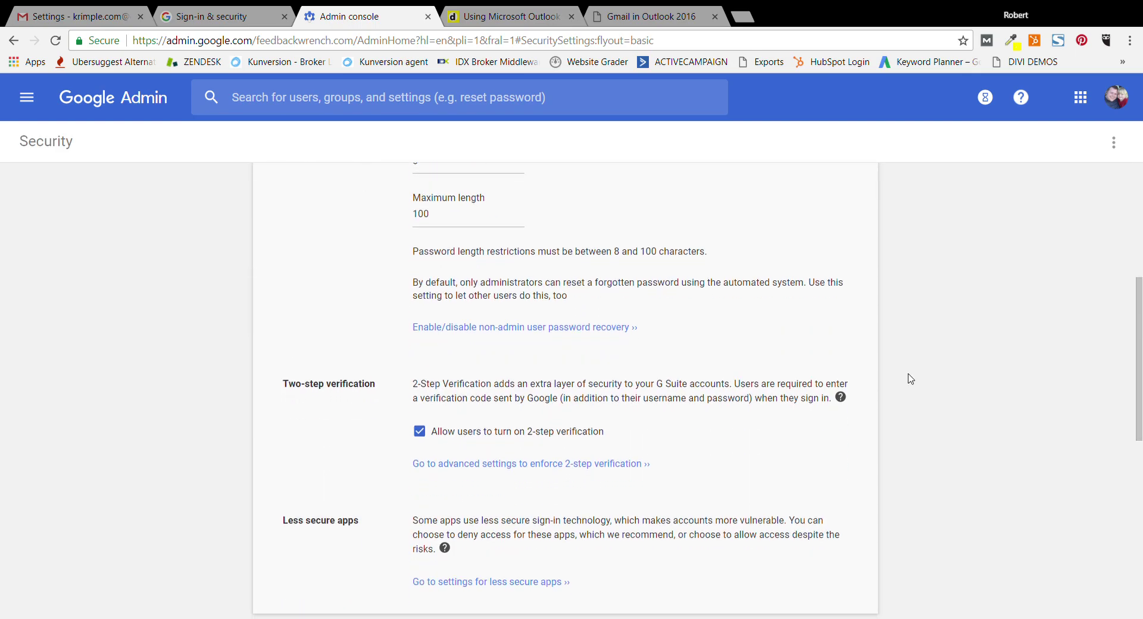
scroll(908, 379, "up", 5)
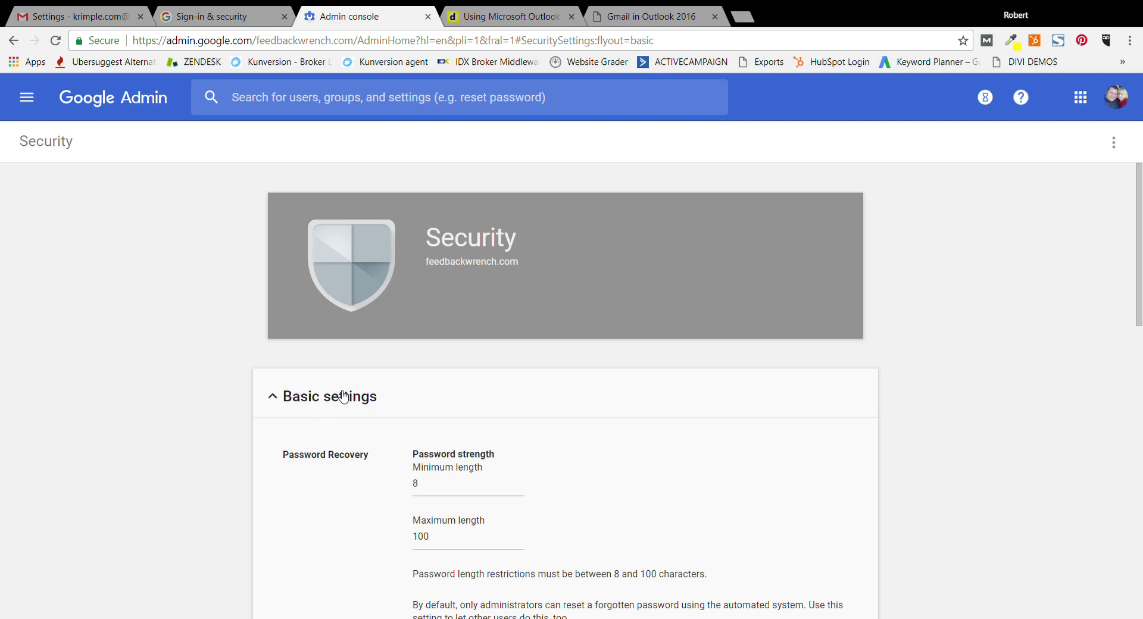
scroll(343, 397, "down", 6)
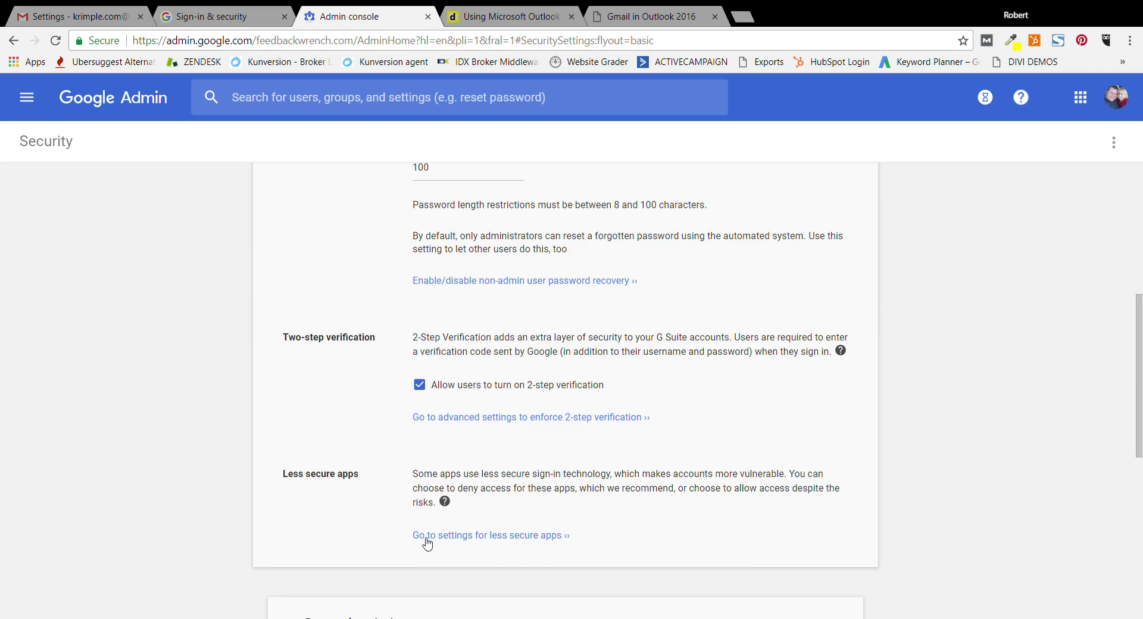
left_click(460, 537)
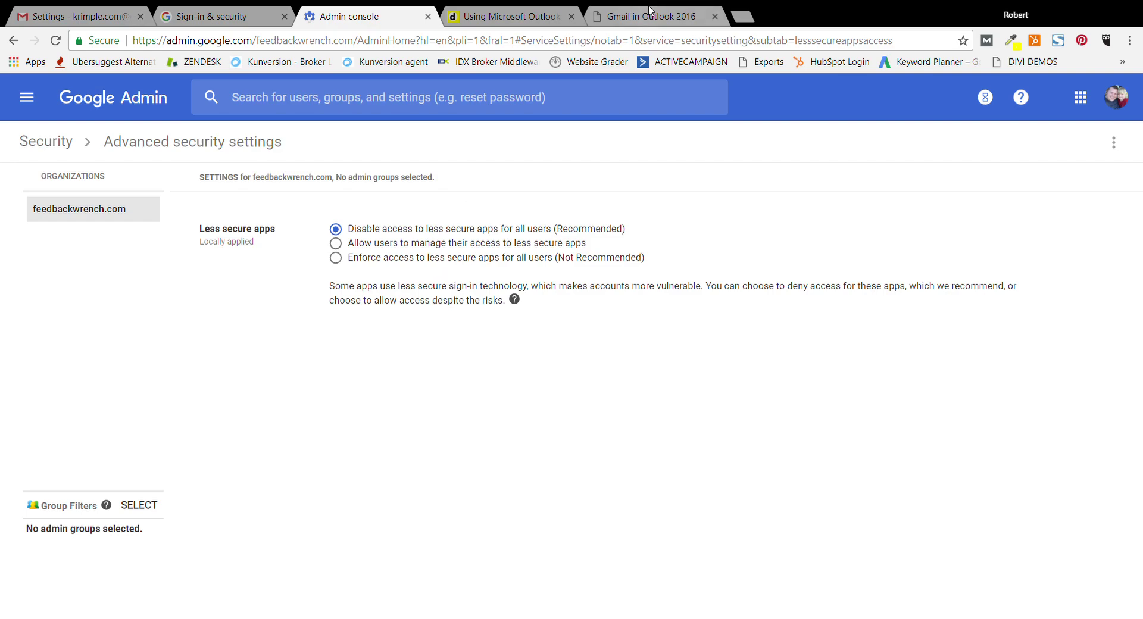
- Review the outgoing SMTP port and encryption values in the Advanced tab instructions of the Gmail in Outlook 2016 guide
key("ctrl+Tab")
key("ctrl+Tab")
scroll(686, 363, "up", 9)
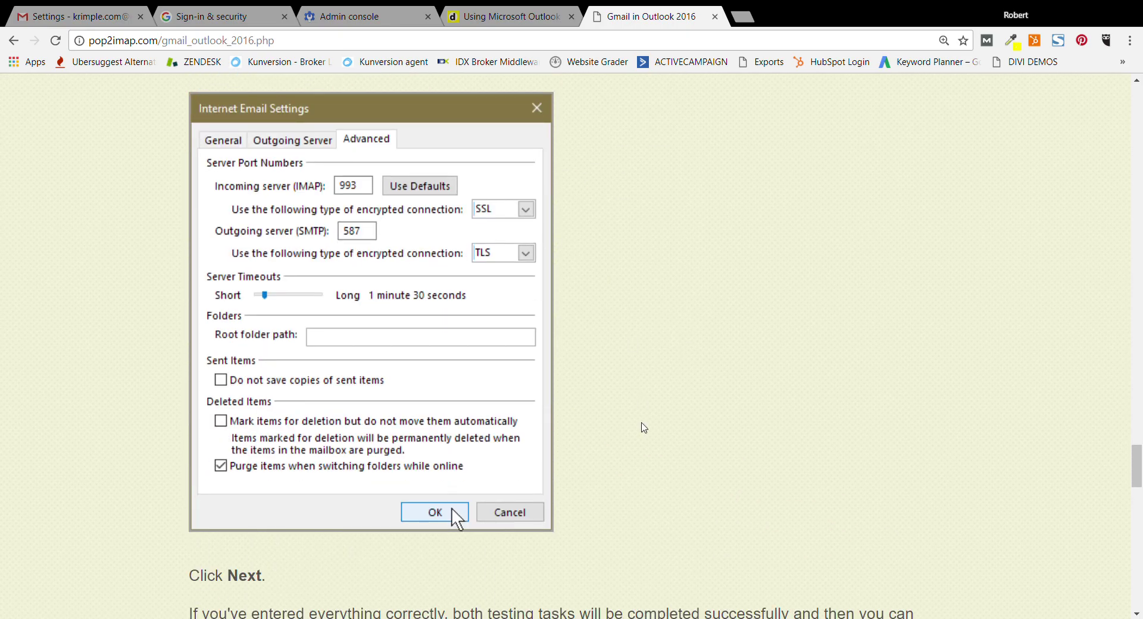
scroll(643, 426, "down", 7)
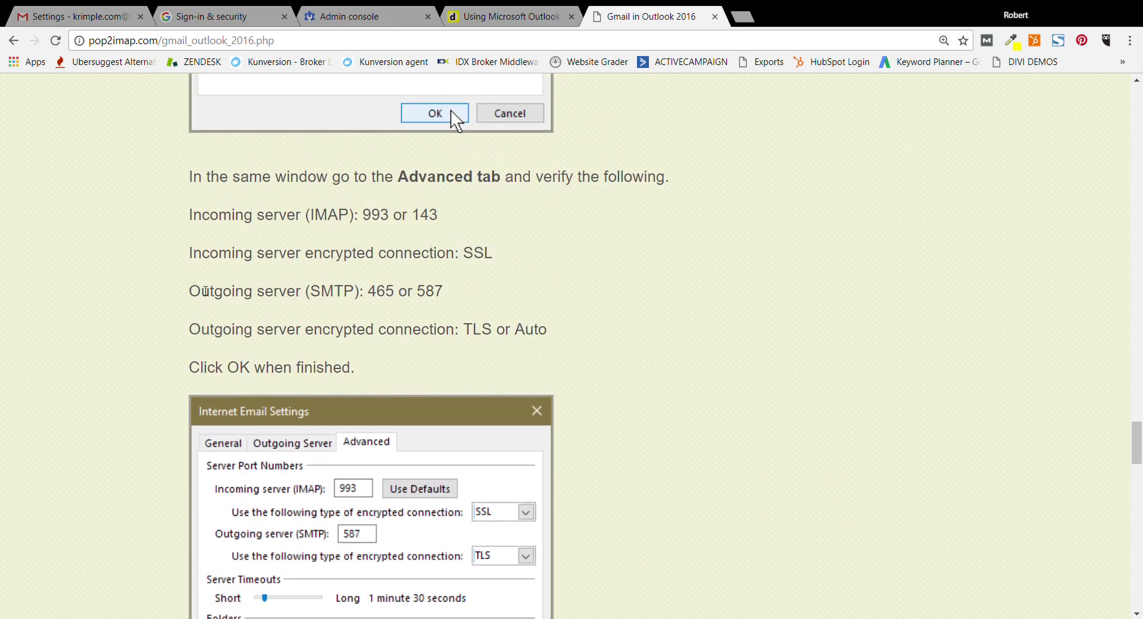
left_click_drag(207, 291, 451, 288)
left_click(450, 288)
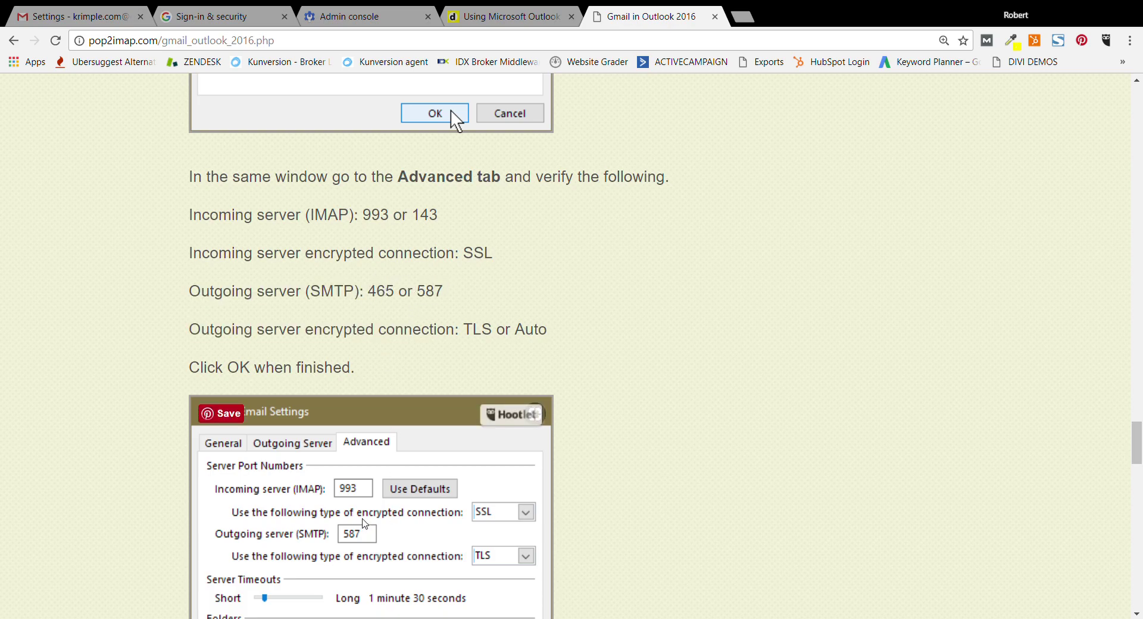
scroll(323, 390, "down", 2)
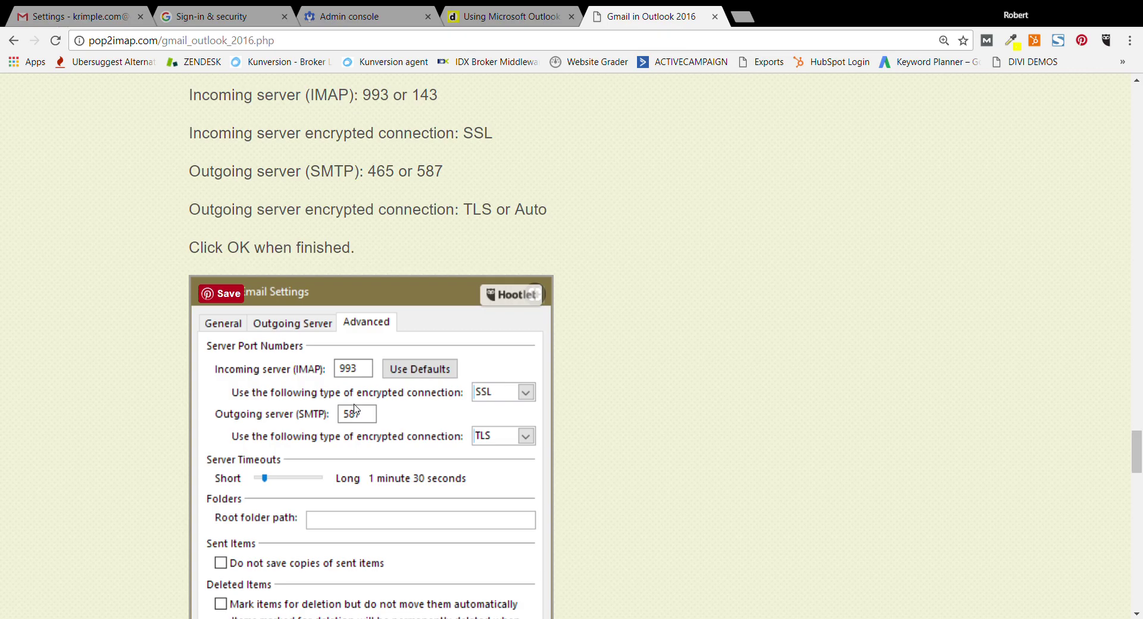
- Check the outgoing server encryption type in the Dummies article's Advanced settings and return to the Admin console's less secure apps options
left_click(543, 16)
scroll(757, 433, "up", 5)
scroll(757, 433, "up", 8)
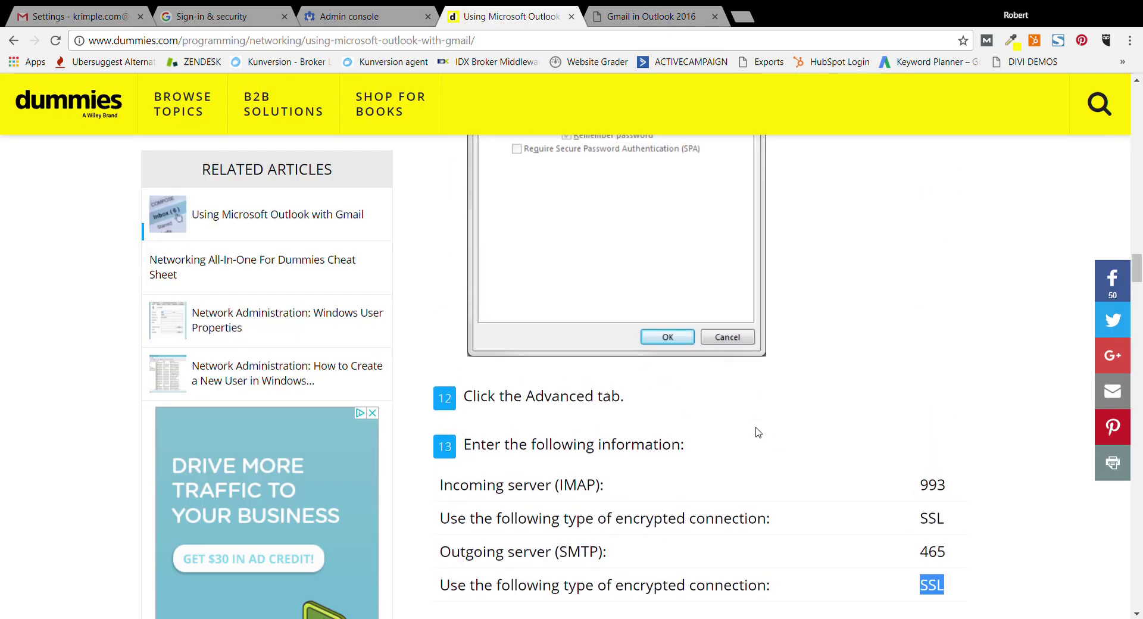
scroll(758, 432, "down", 3)
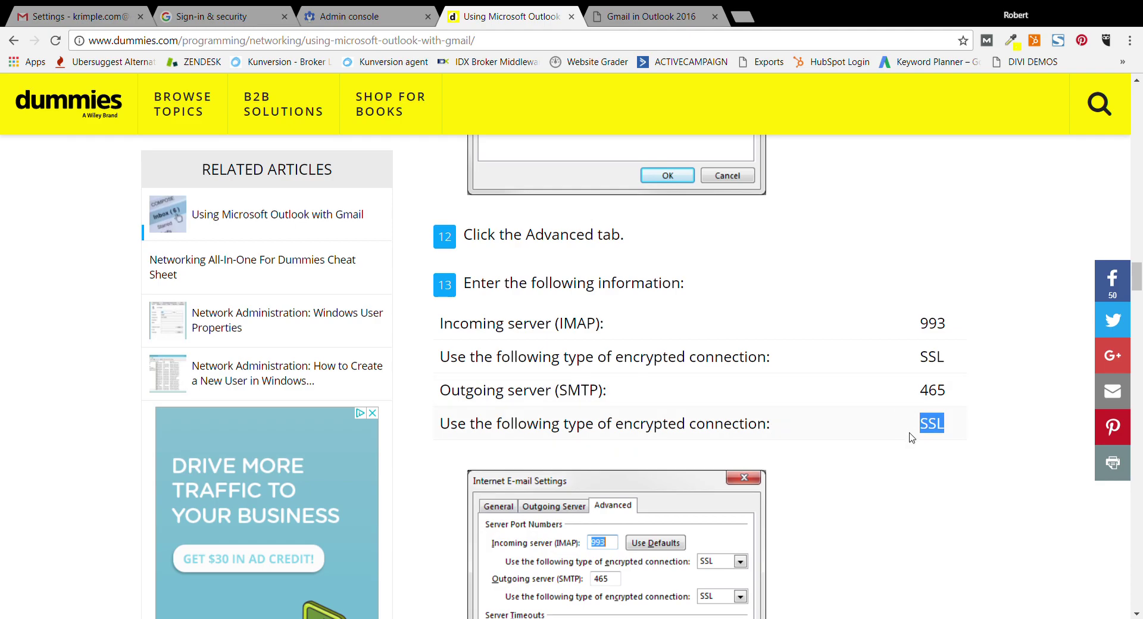
left_click_drag(953, 430, 897, 423)
left_click(896, 421)
left_click(258, 13)
left_click(348, 13)
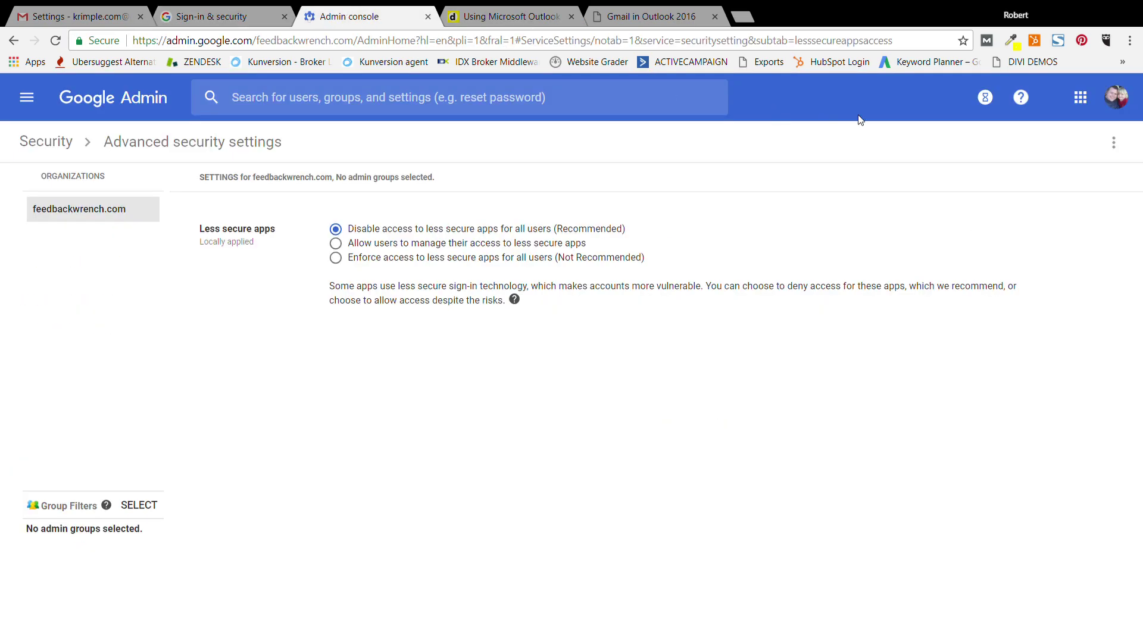